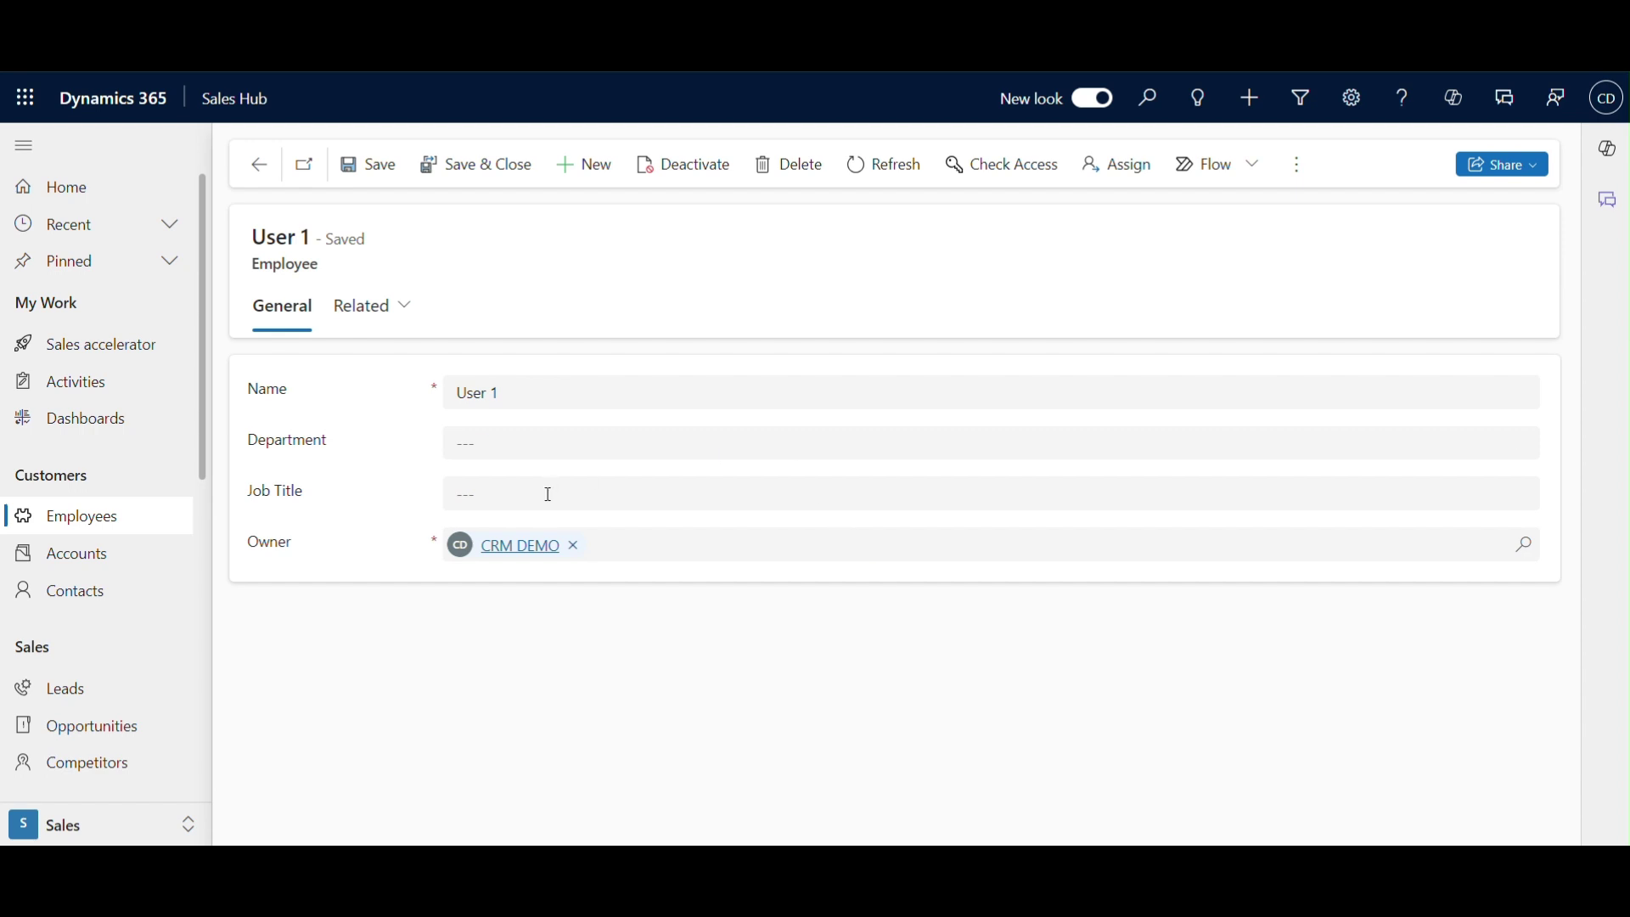
# Step: Choose IT as User 1's Department
pyautogui.click(571, 443)
pyautogui.click(521, 522)
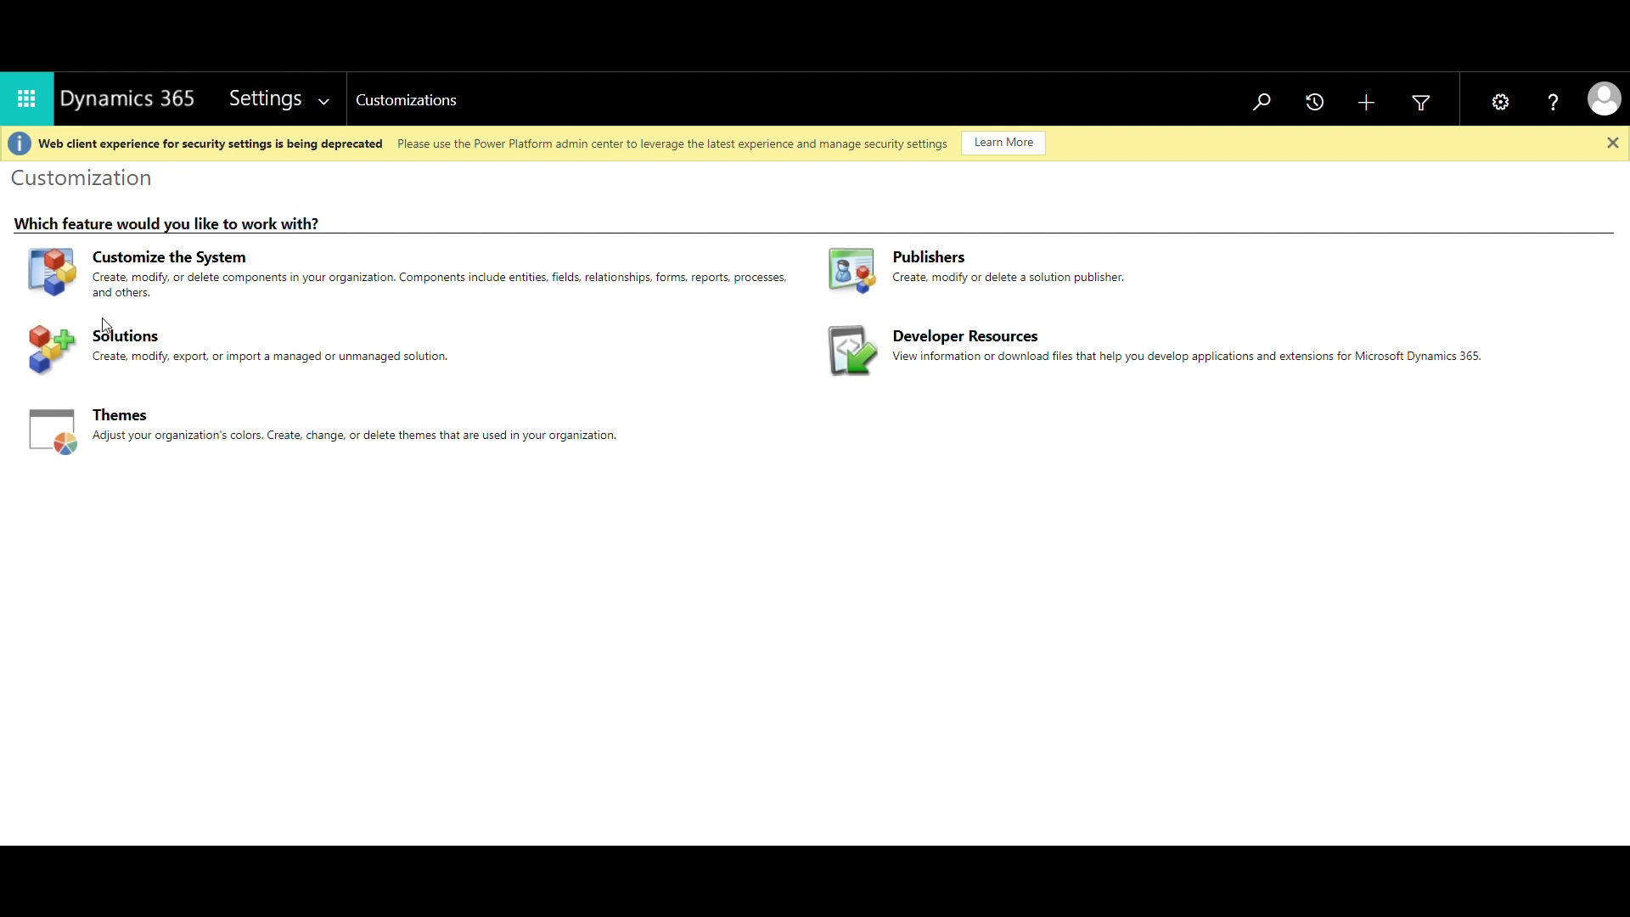
# Step: Go to Security settings and search the security roles for 'HR'
pyautogui.click(326, 95)
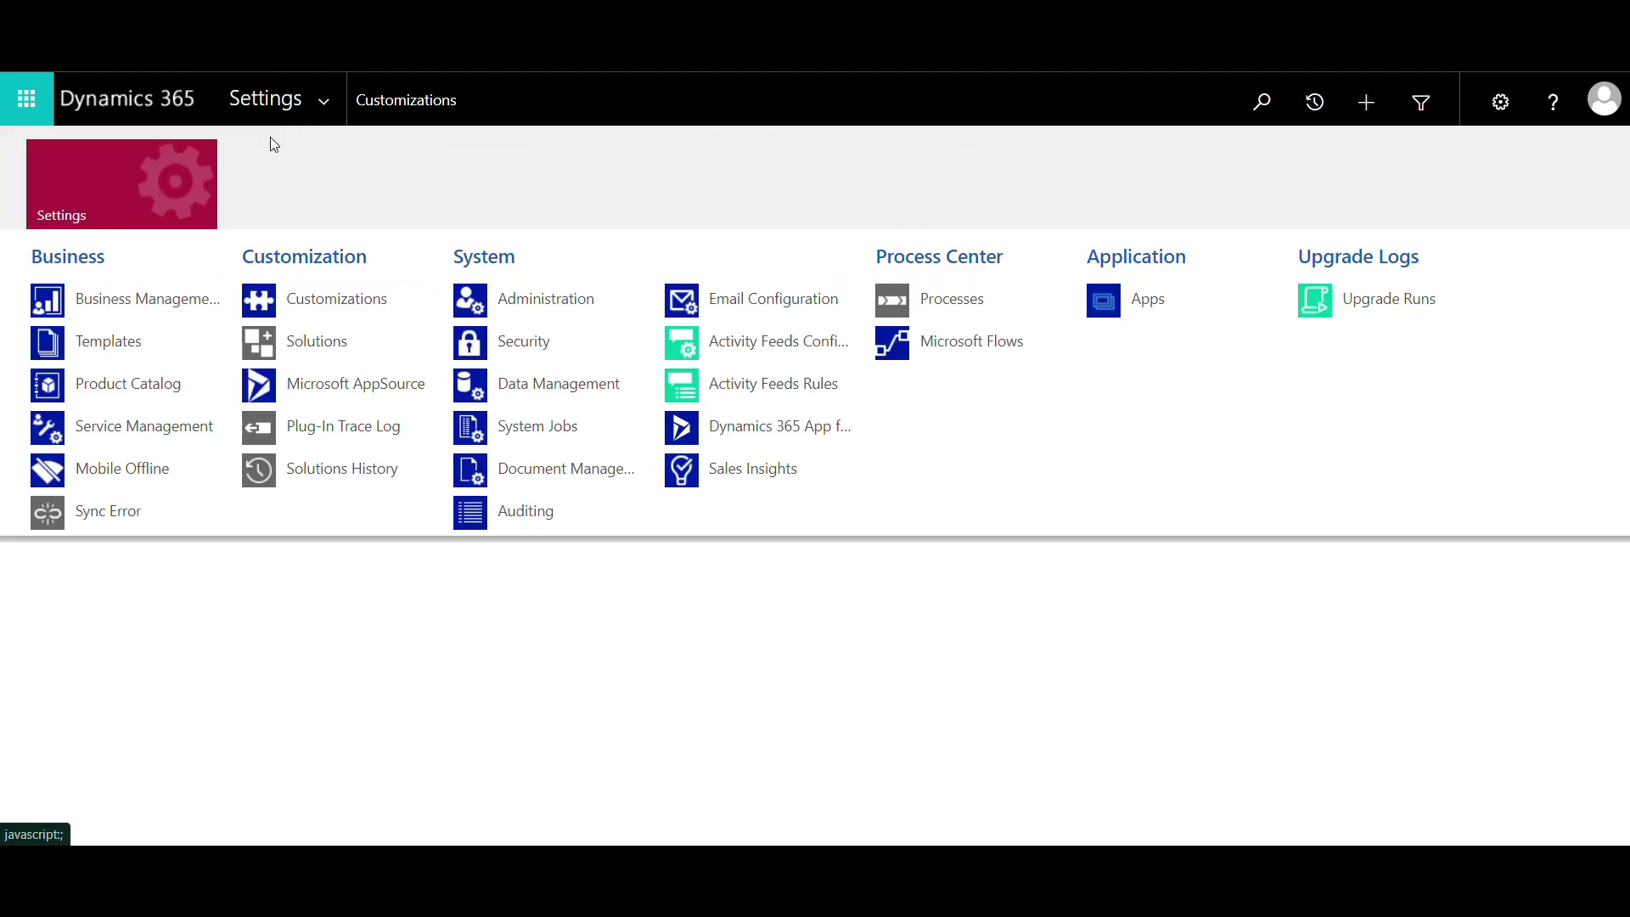
pyautogui.click(554, 342)
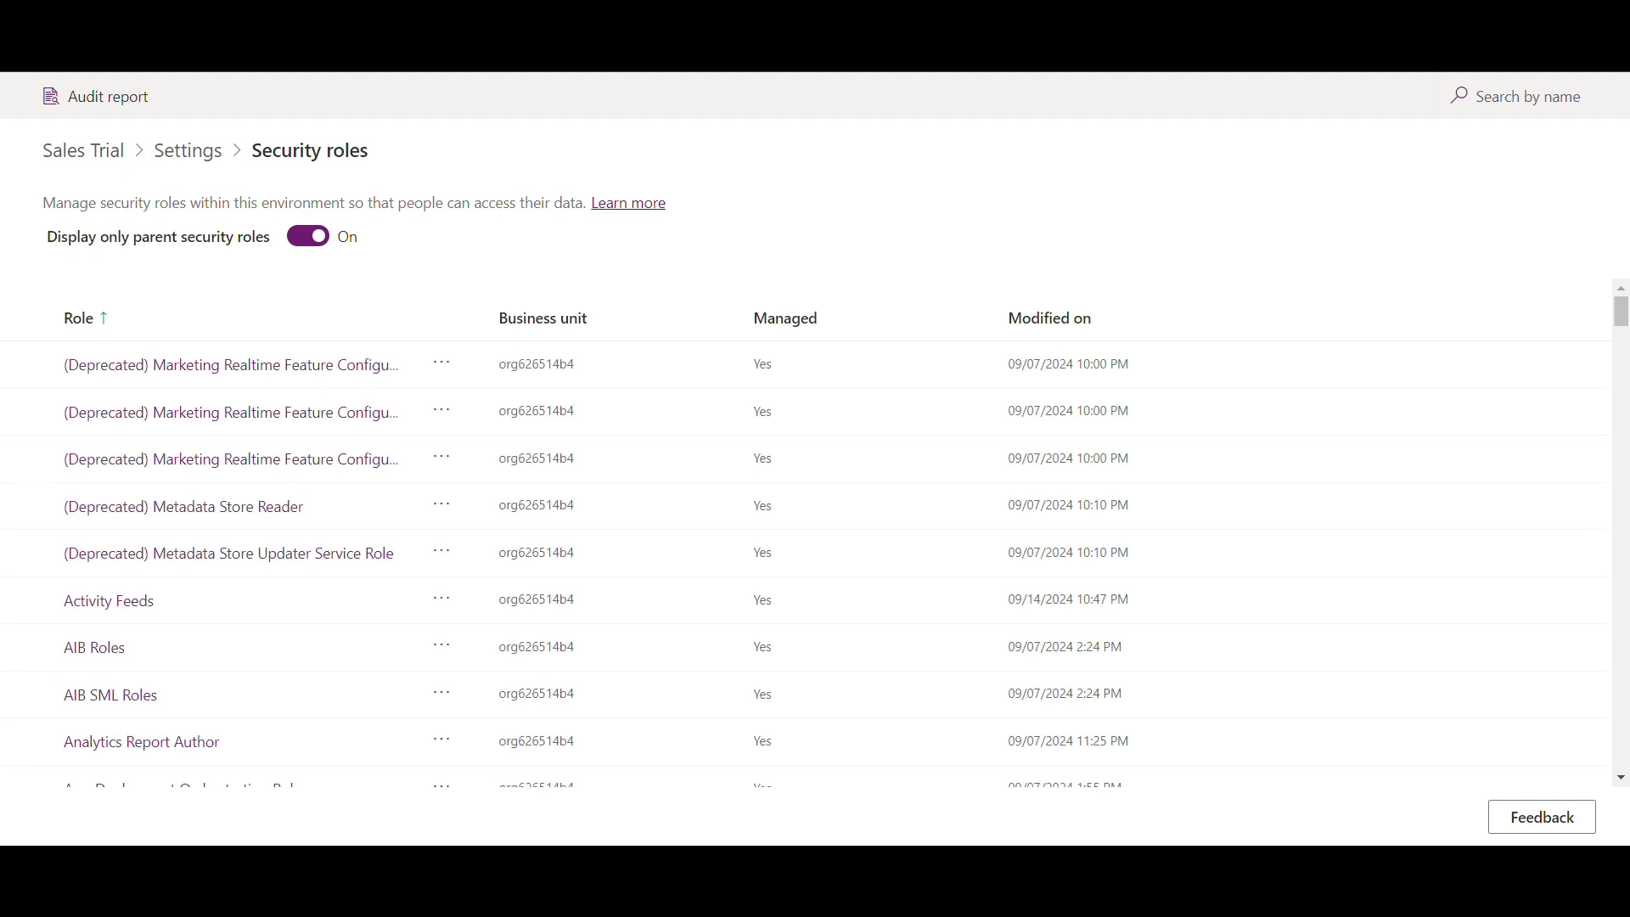
pyautogui.click(1460, 95)
pyautogui.write('HR')
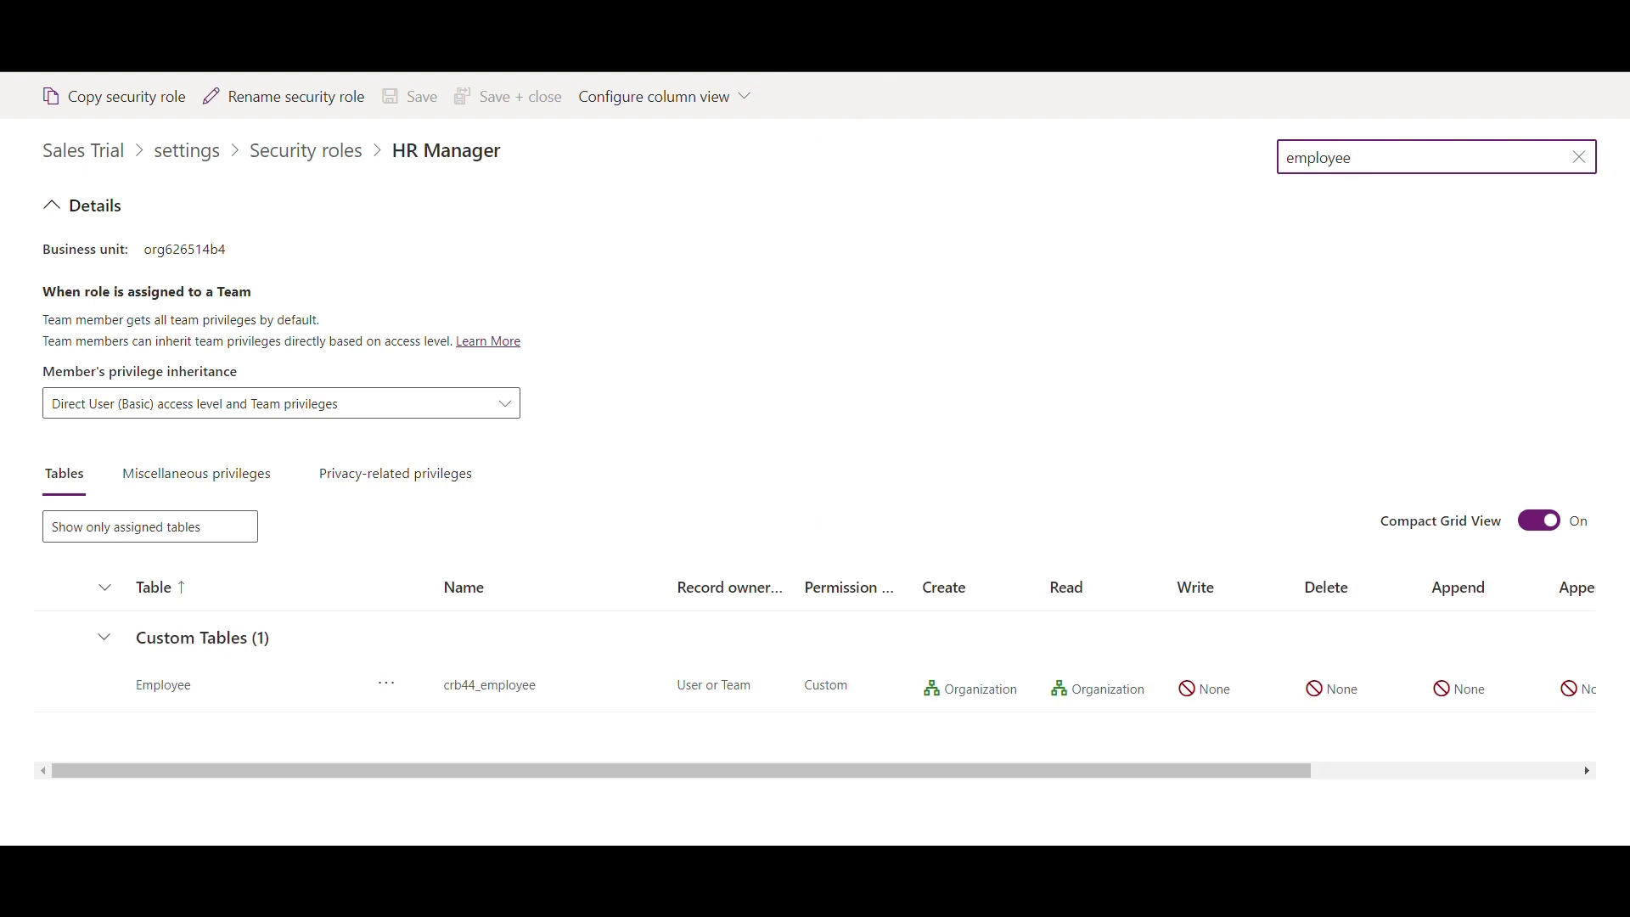
# Step: Check HR Manager's Organization-level Create and Read on Employee, then move to the D365 User mgt solution
pyautogui.click(1028, 692)
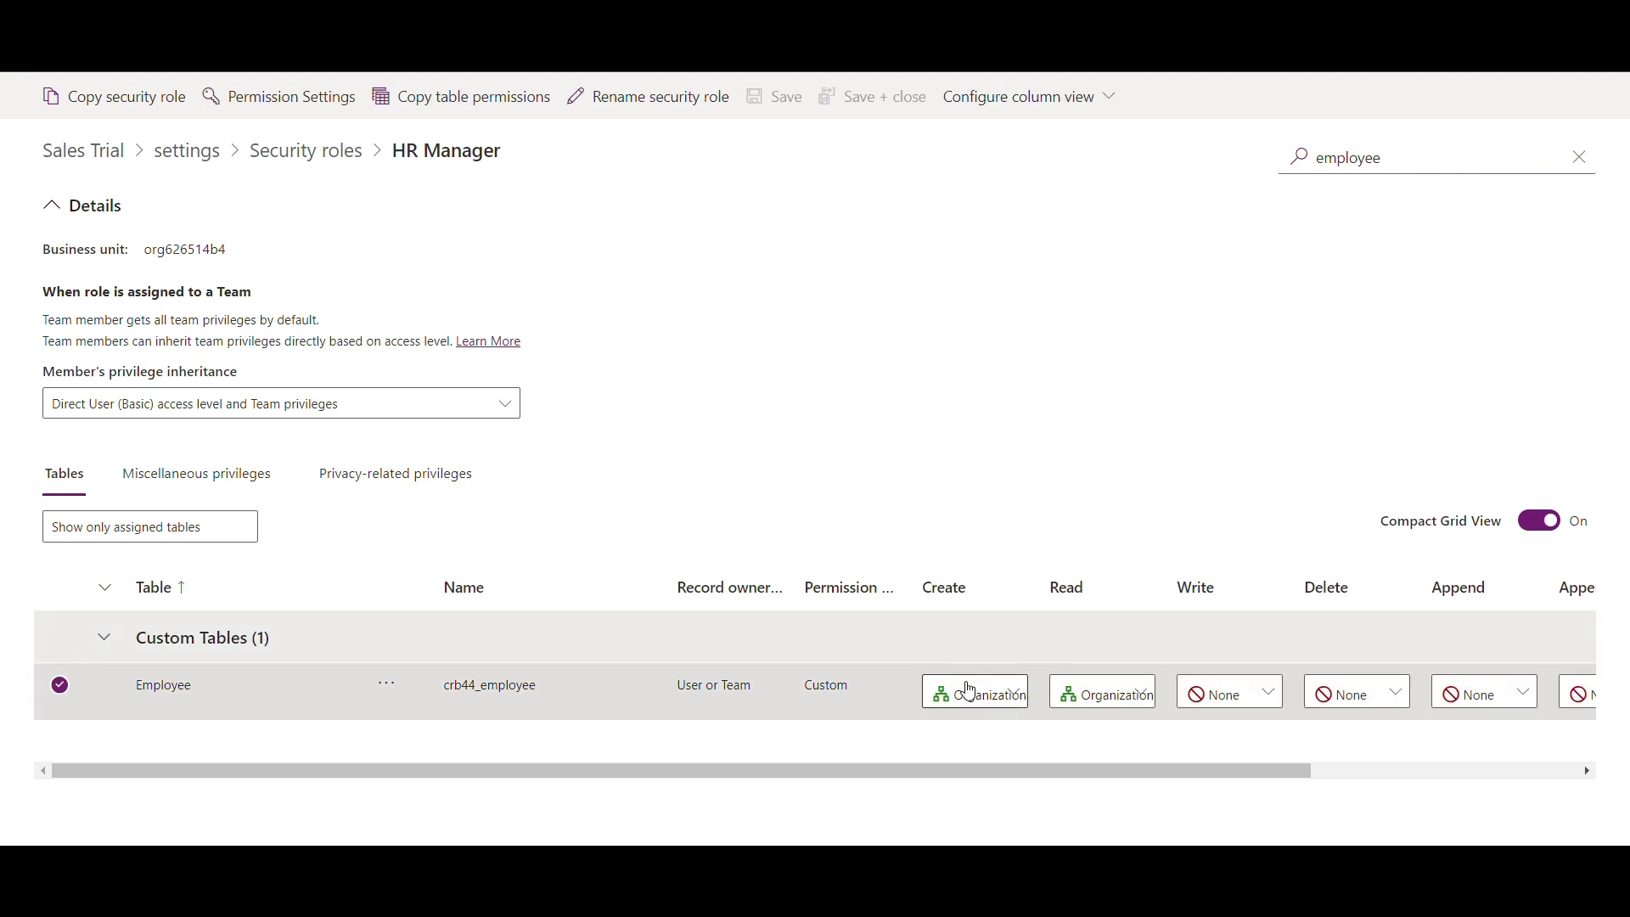
pyautogui.click(967, 692)
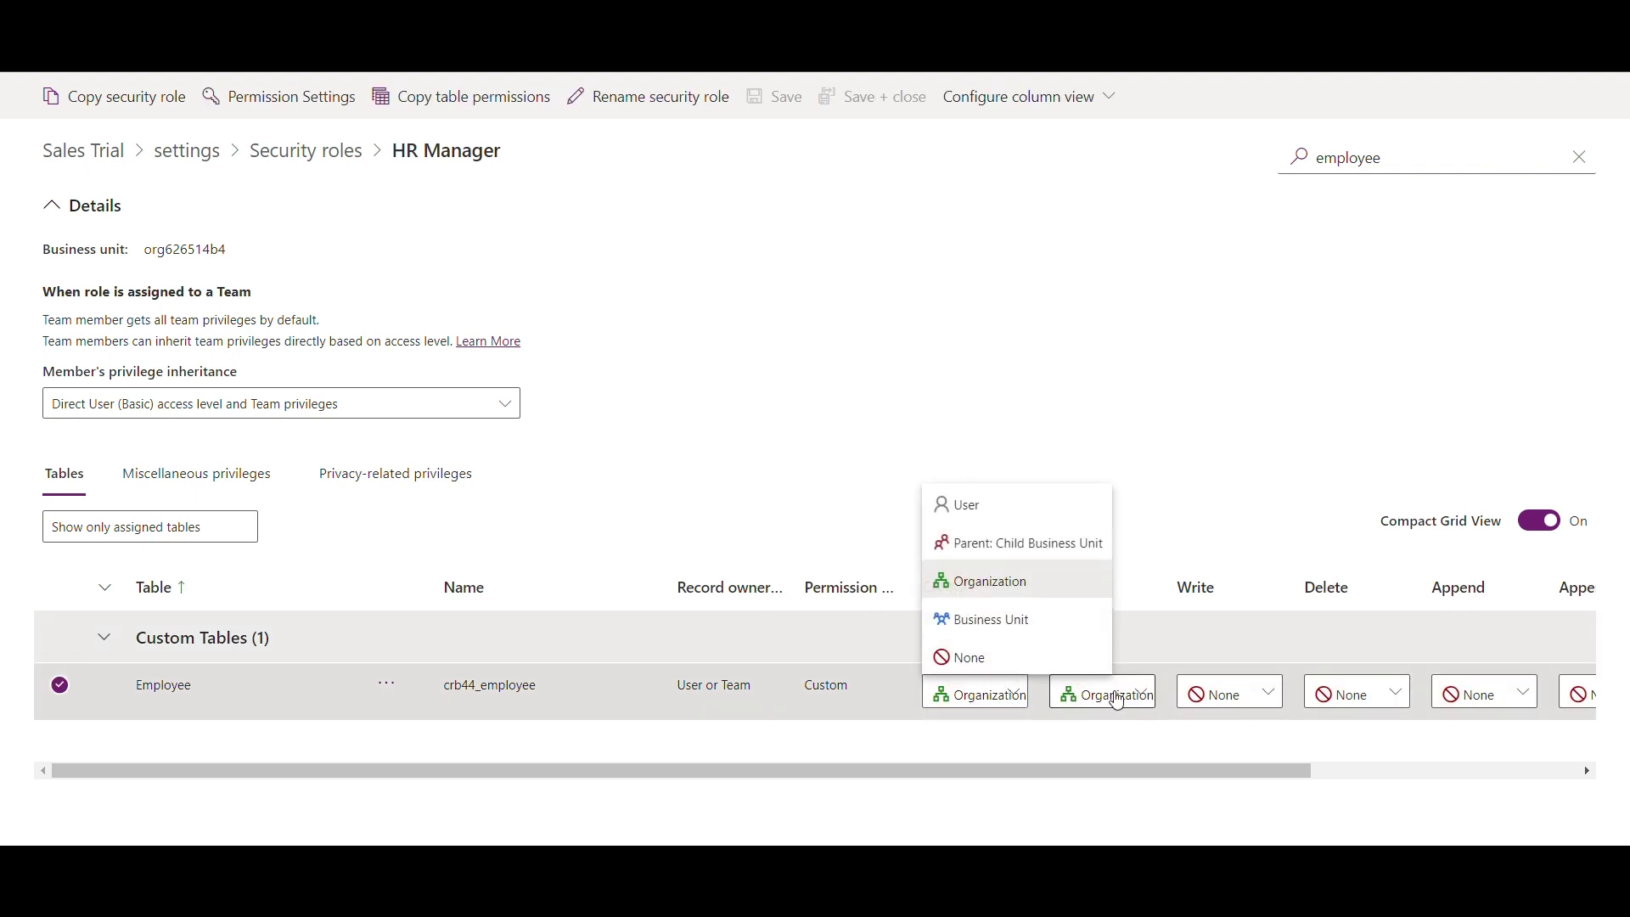
pyautogui.click(1120, 705)
pyautogui.click(914, 339)
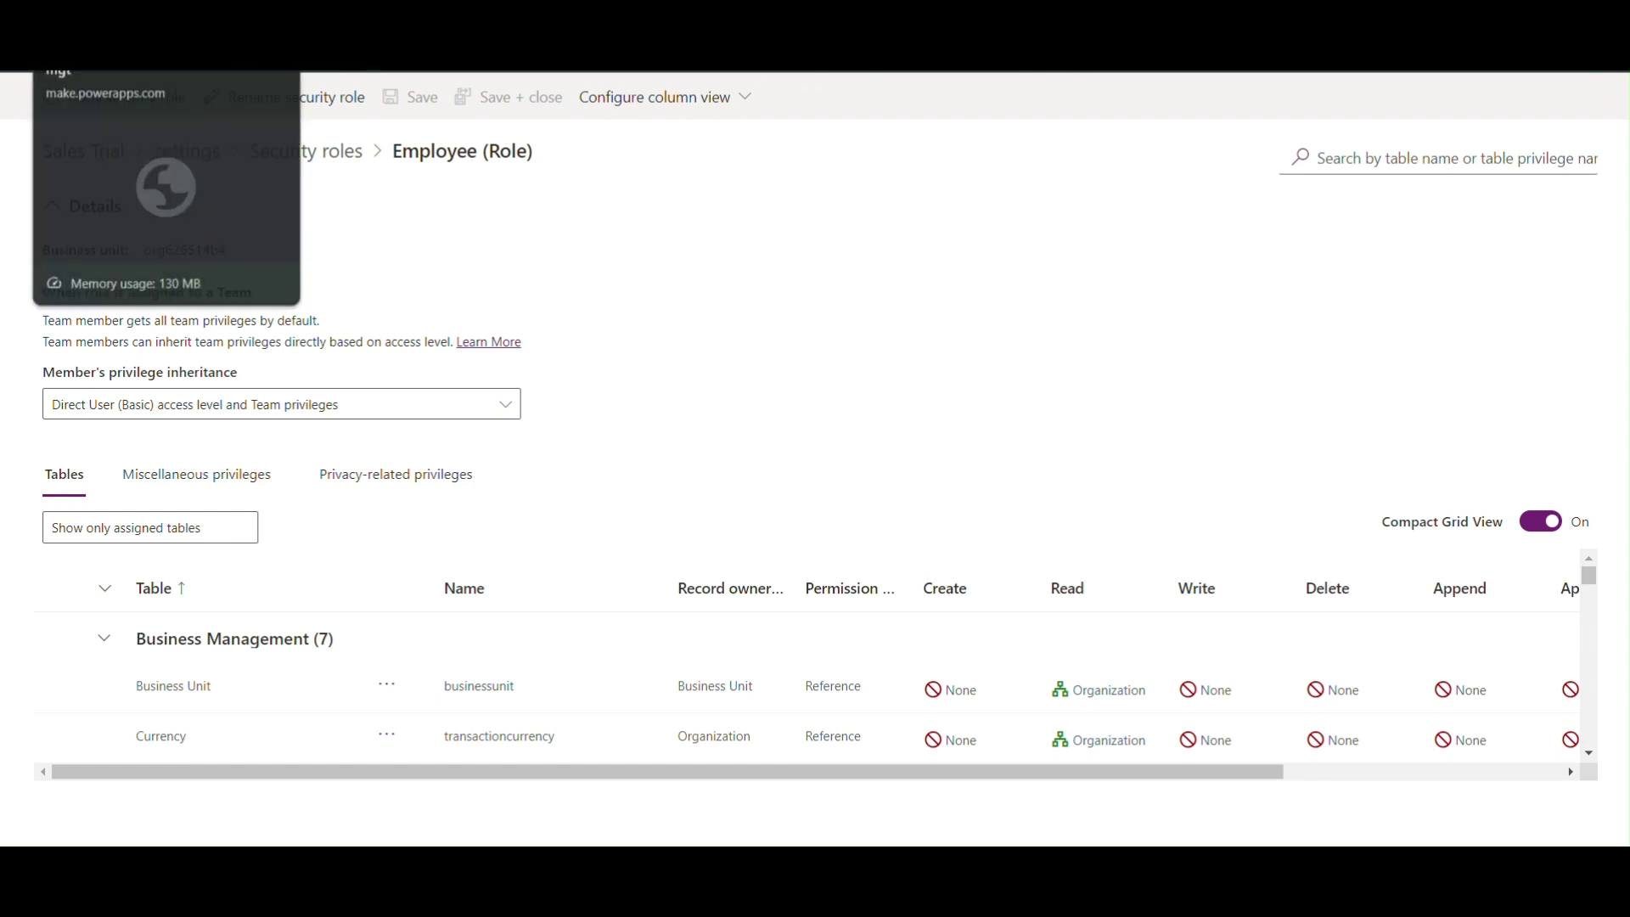
pyautogui.click(128, 46)
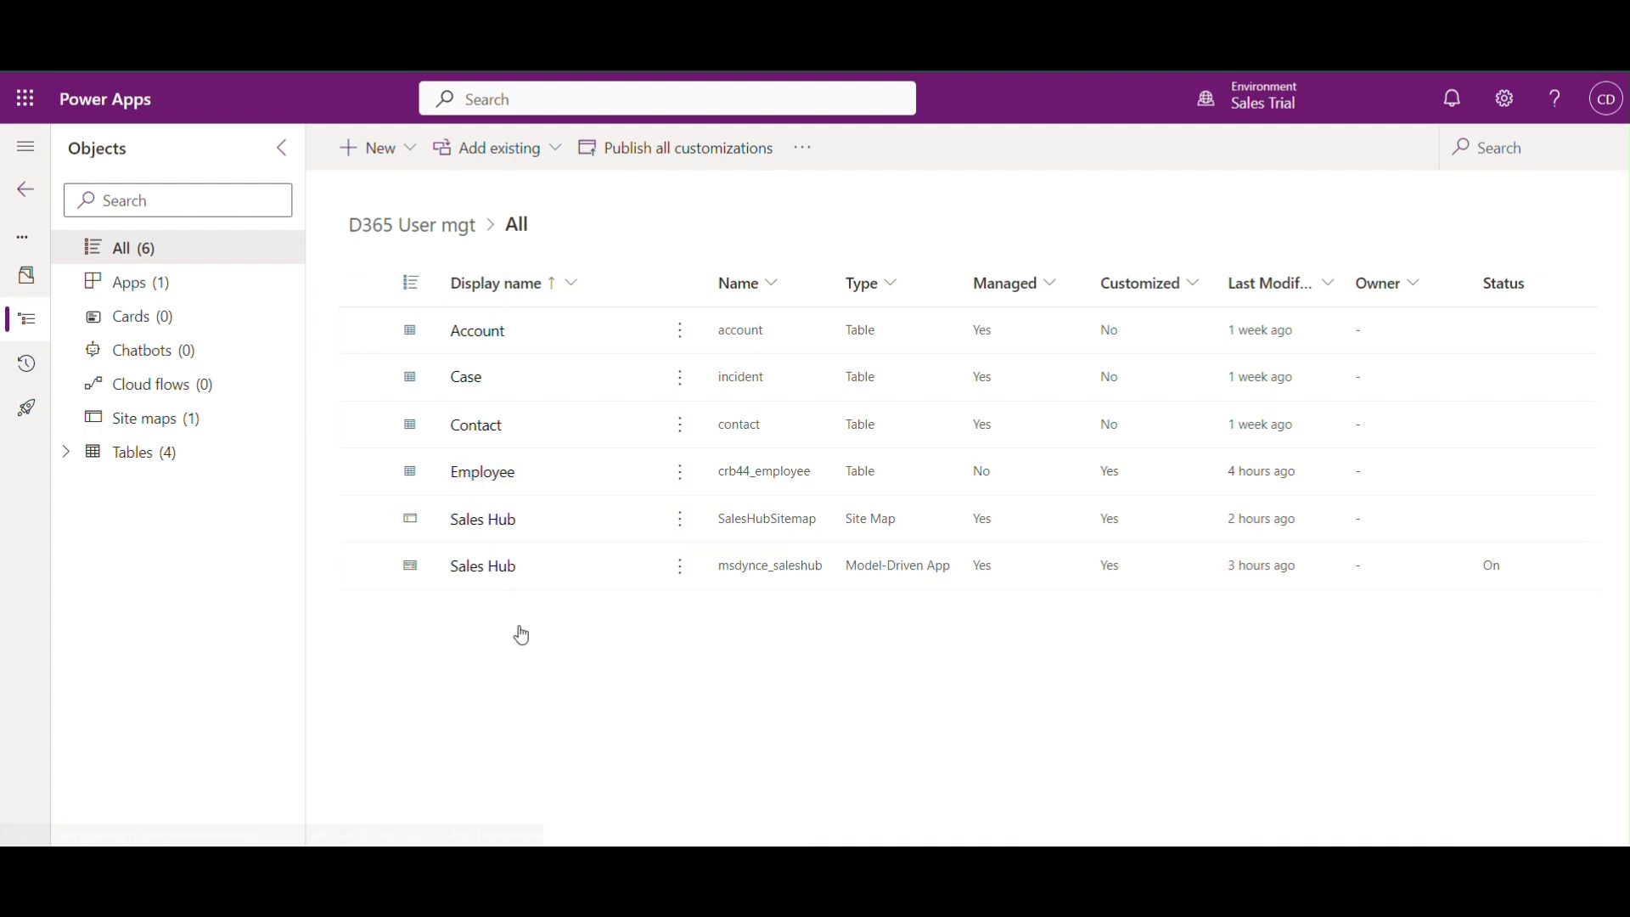
# Step: Edit the Sales Hub app from its actions menu
pyautogui.click(675, 589)
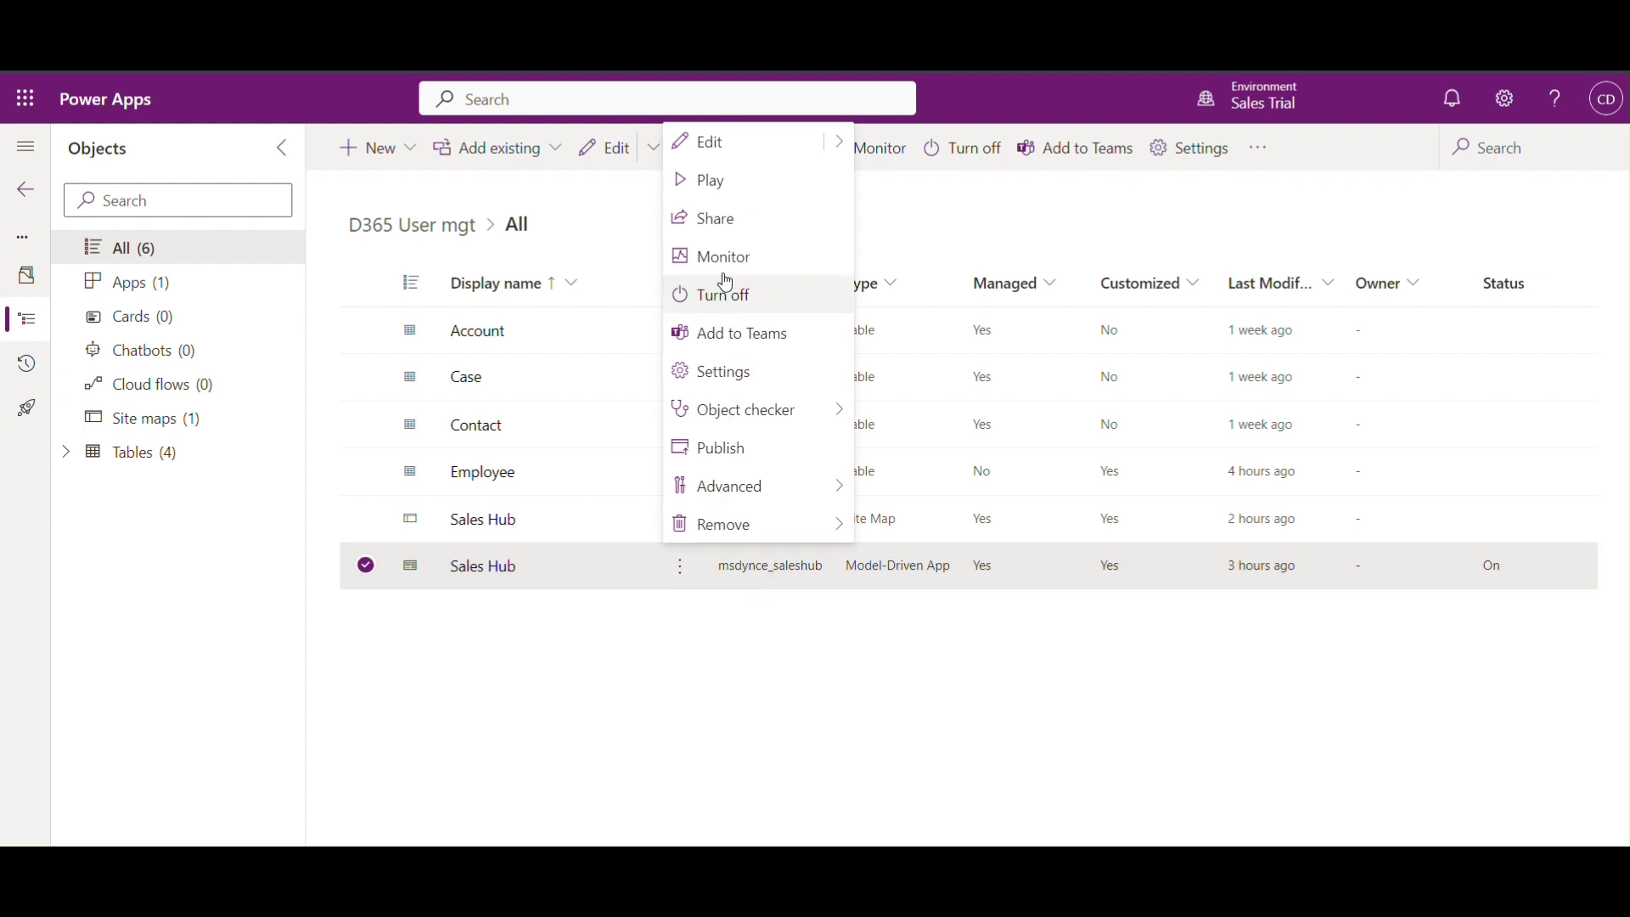
pyautogui.moveTo(840, 141)
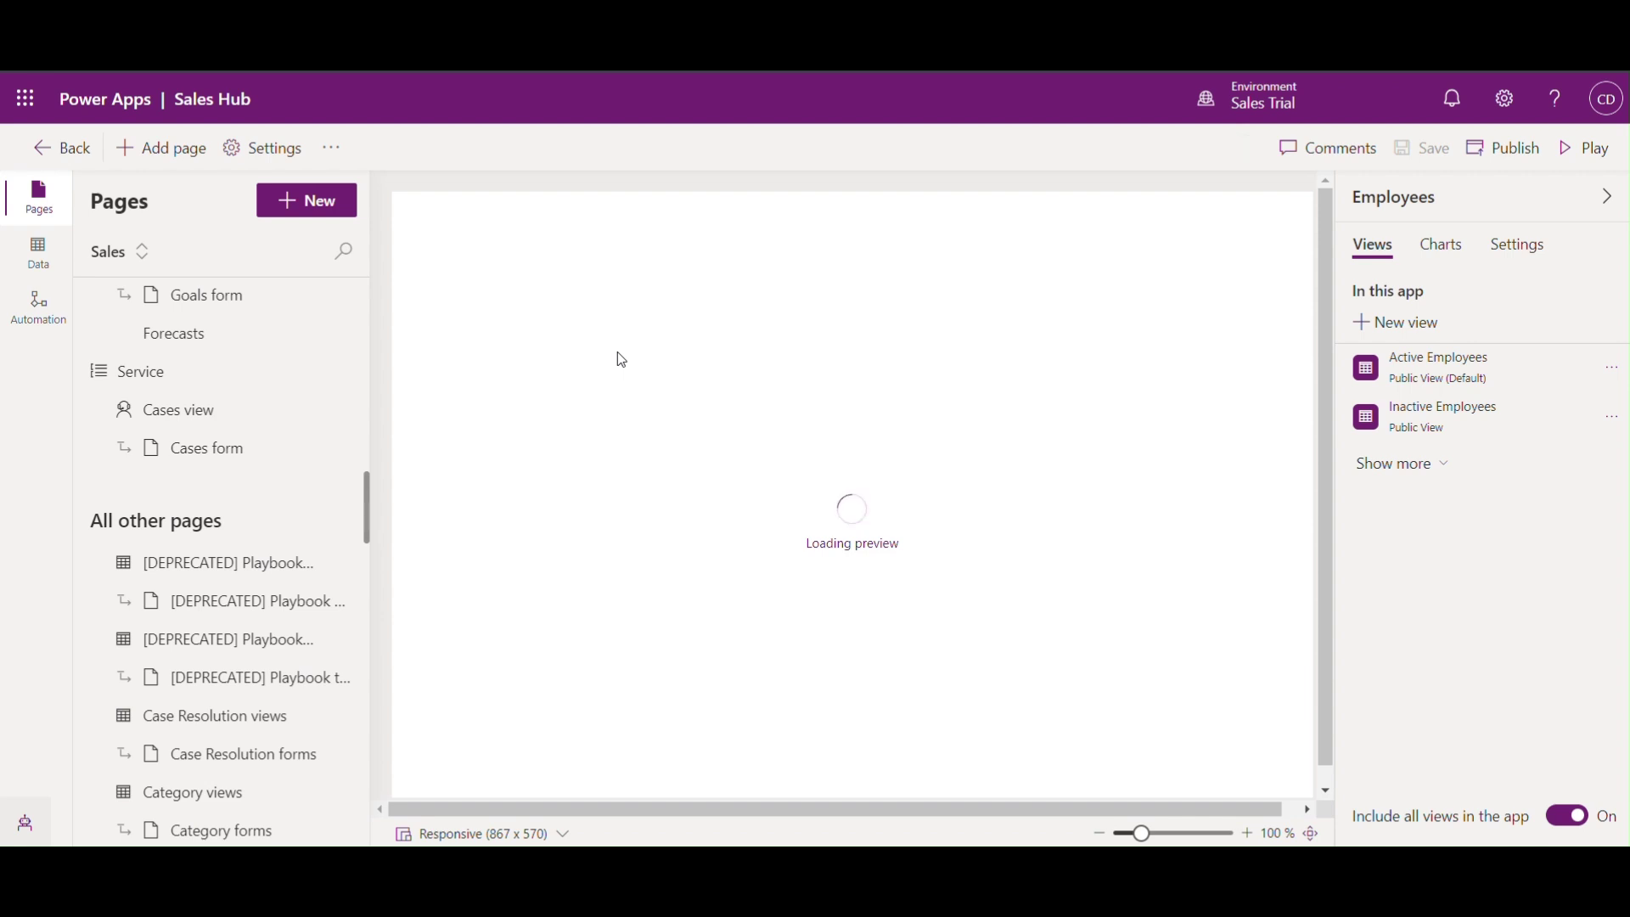
# Step: Select the Employees page and expand its privilege requirements in Settings
pyautogui.scroll(6, 336, 433)
pyautogui.scroll(5, 337, 428)
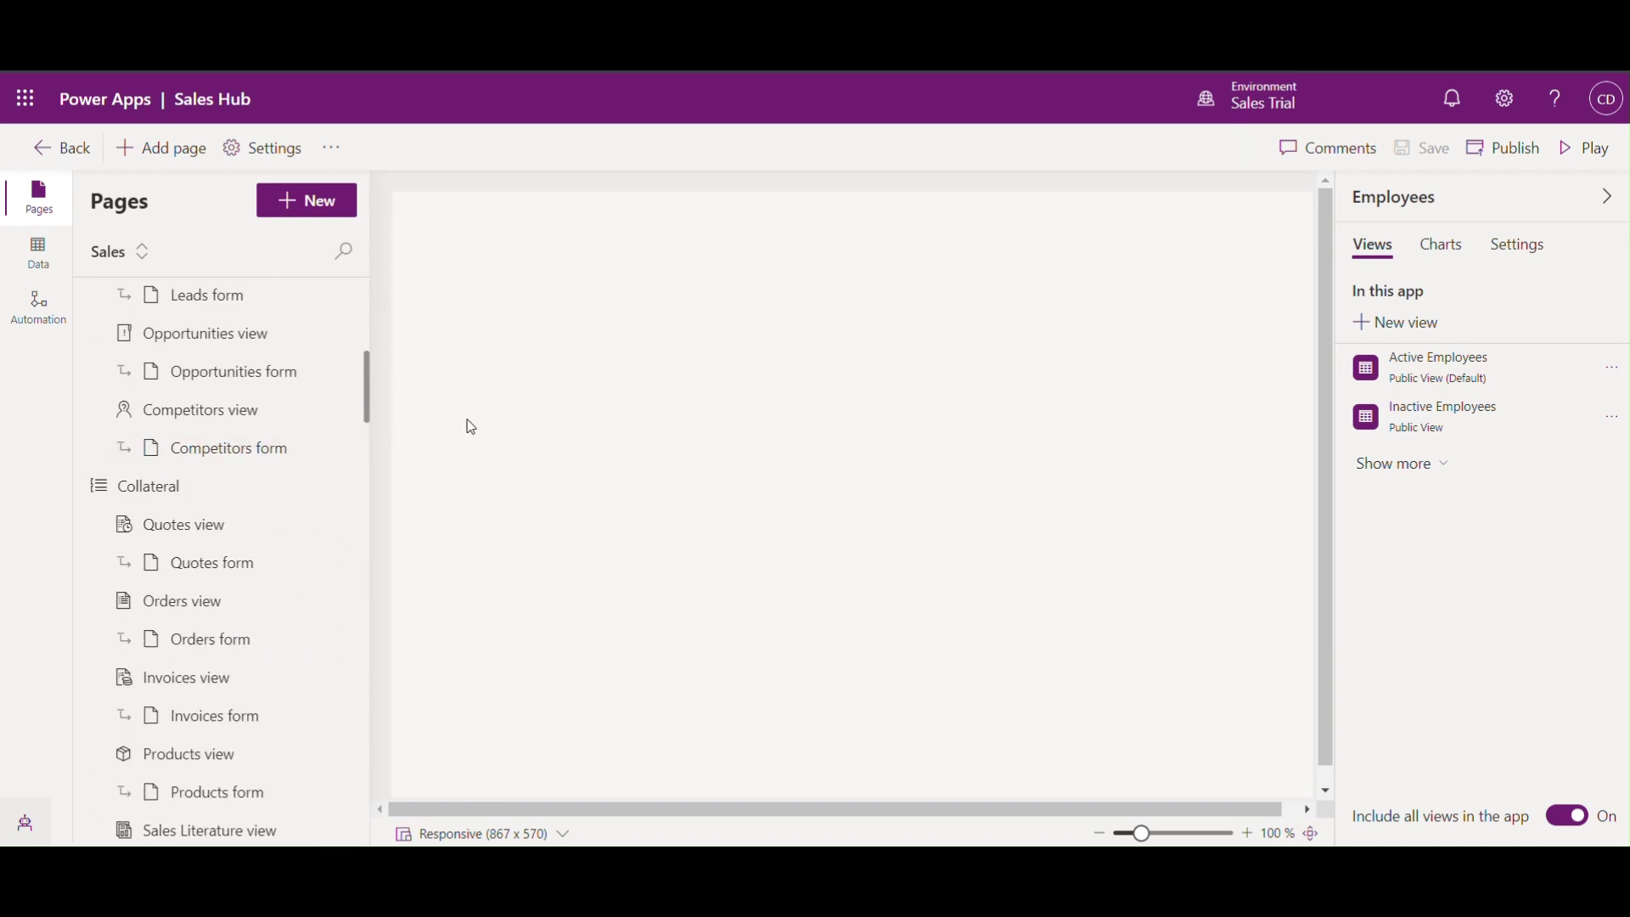
pyautogui.click(475, 641)
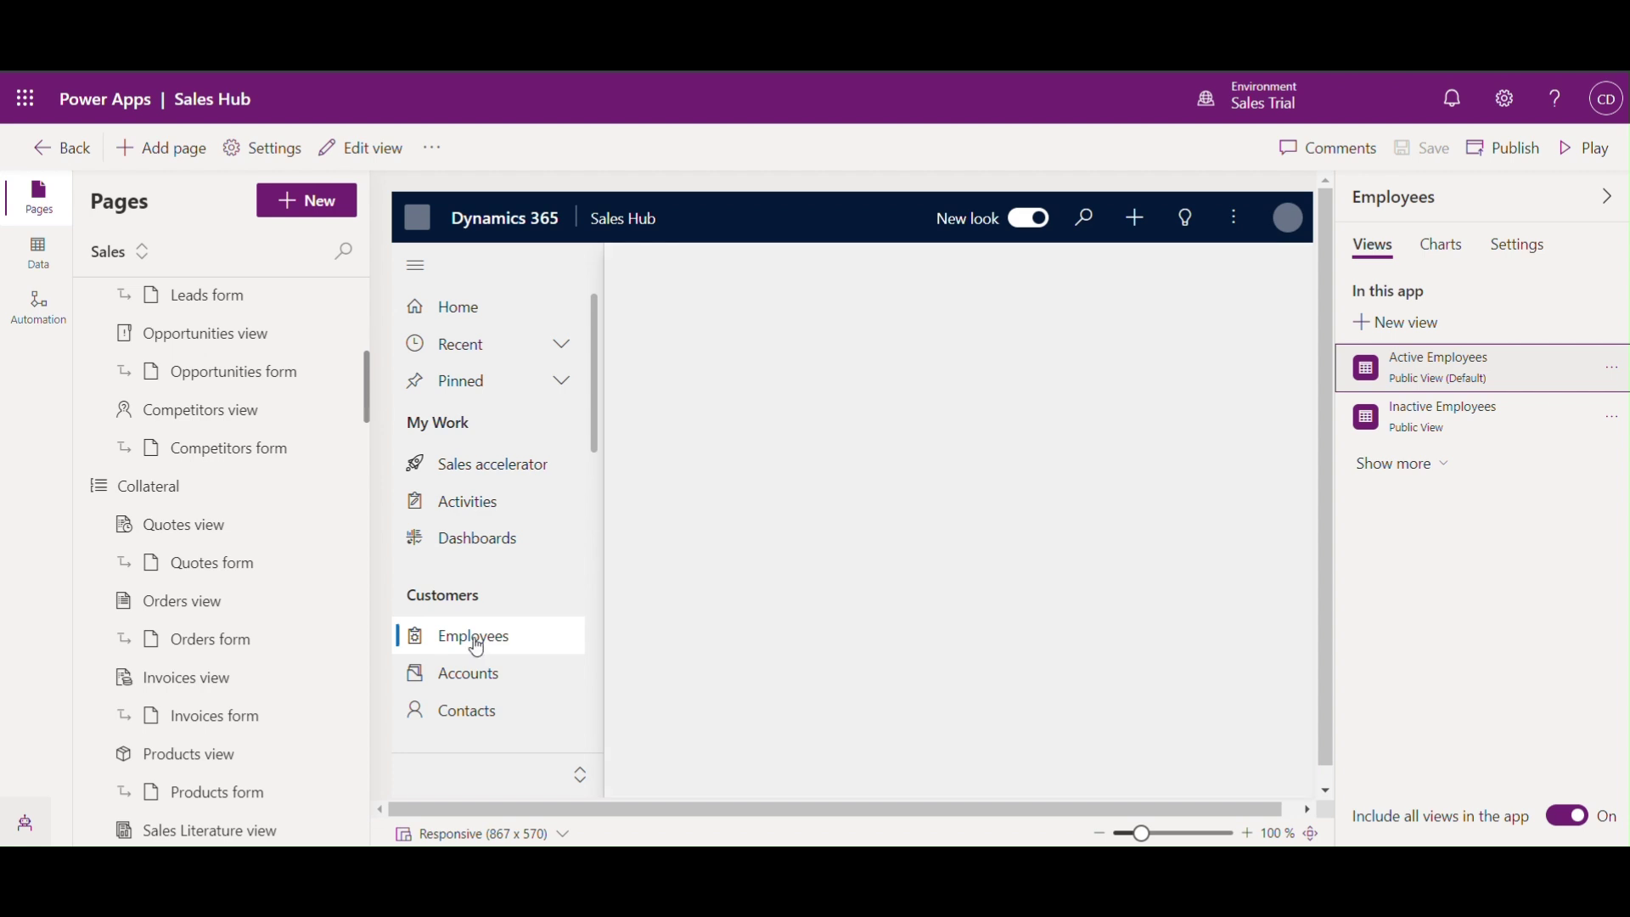
pyautogui.click(1517, 246)
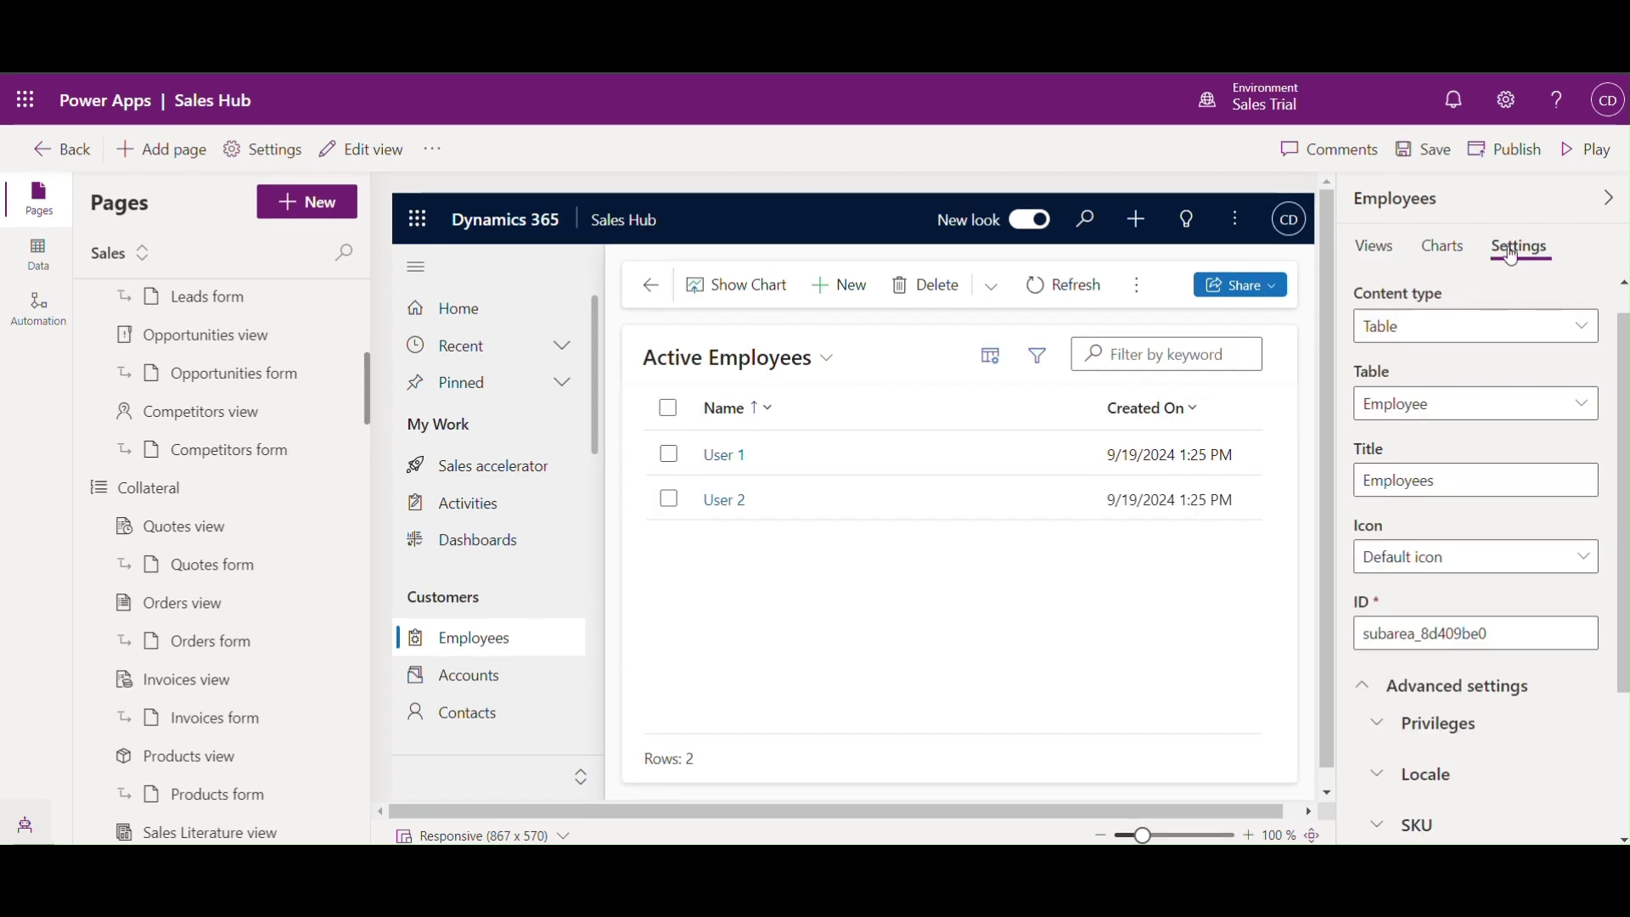
pyautogui.click(1397, 732)
pyautogui.scroll(-2, 1401, 721)
# Step: Add an Employee table privilege requiring only Create, apply it, and save the app
pyautogui.click(1423, 686)
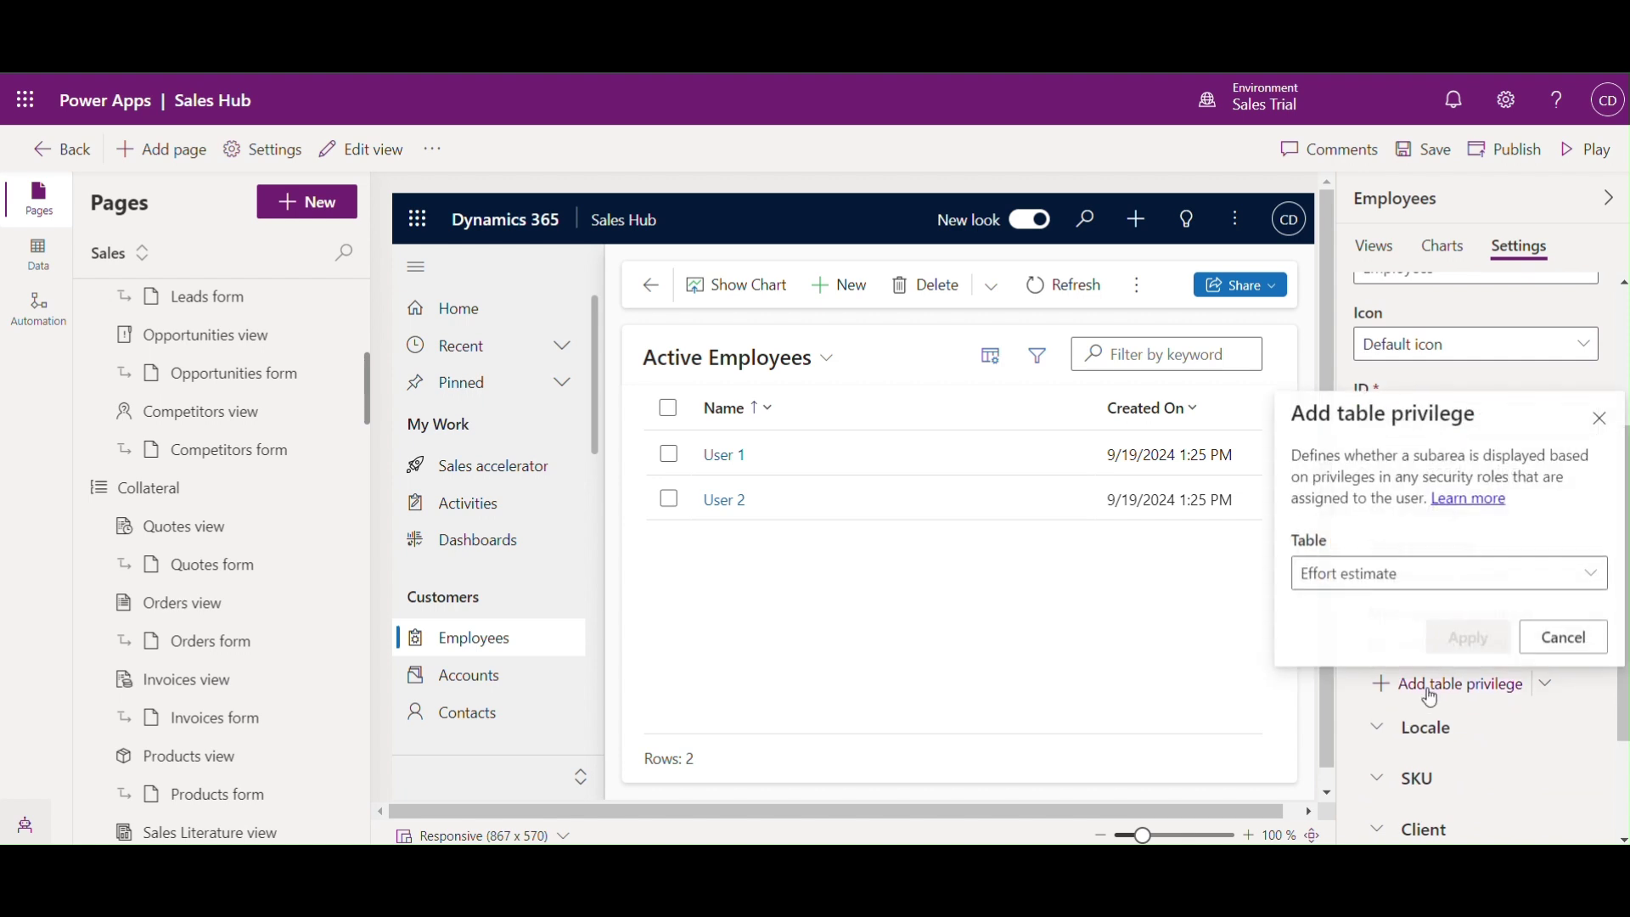
pyautogui.click(1349, 575)
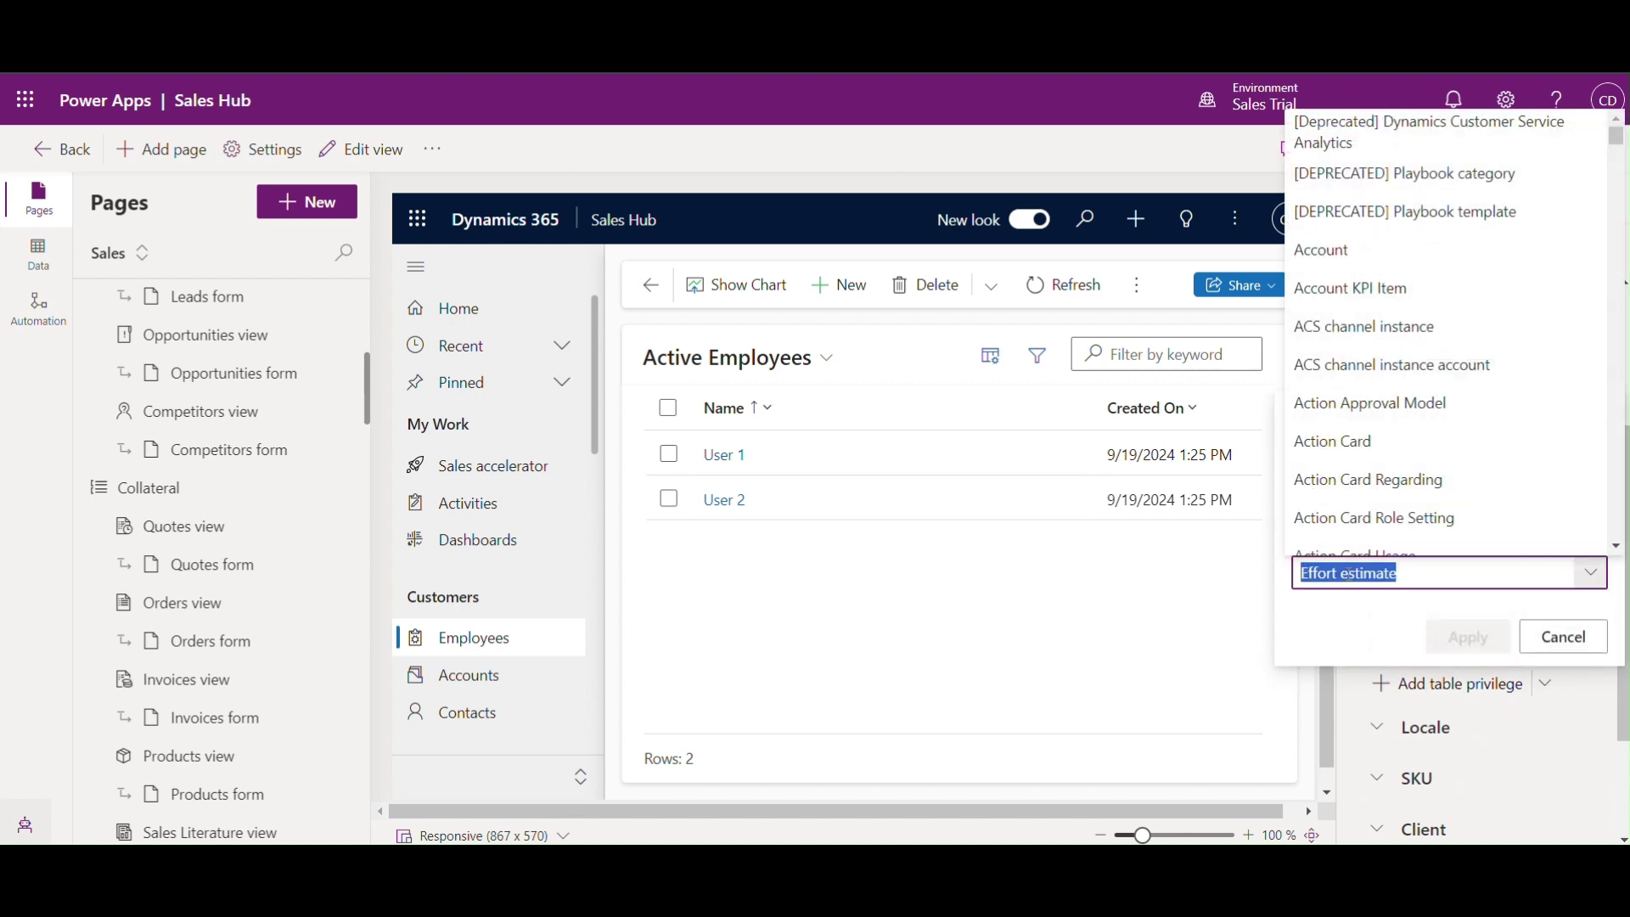
pyautogui.write('e')
pyautogui.scroll(-4, 1321, 346)
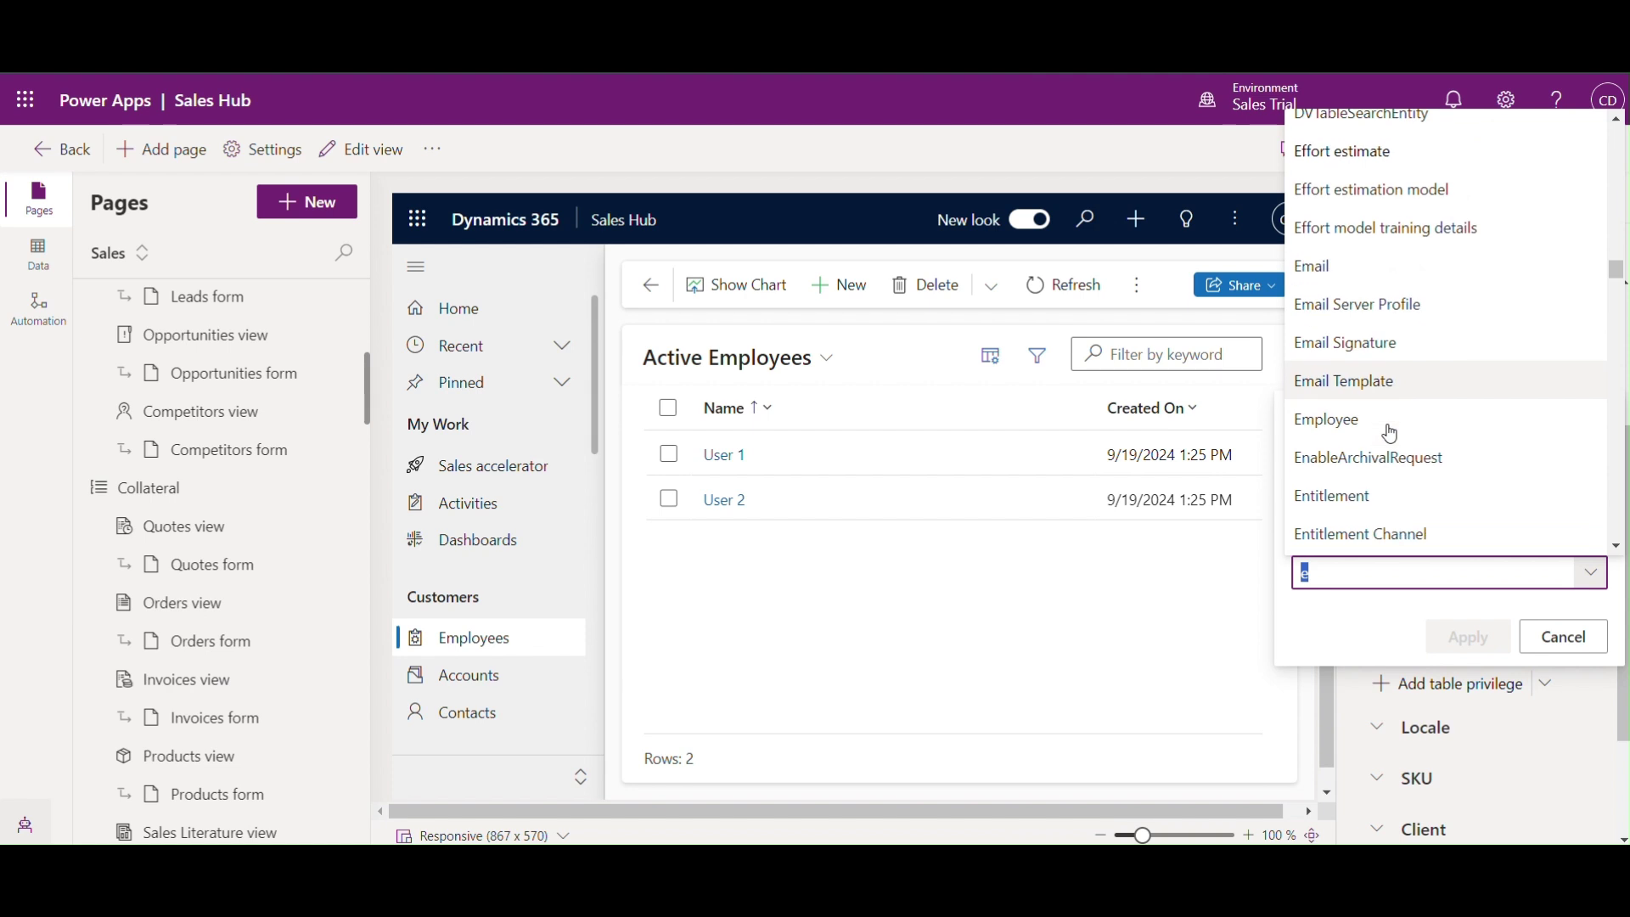
pyautogui.click(1327, 313)
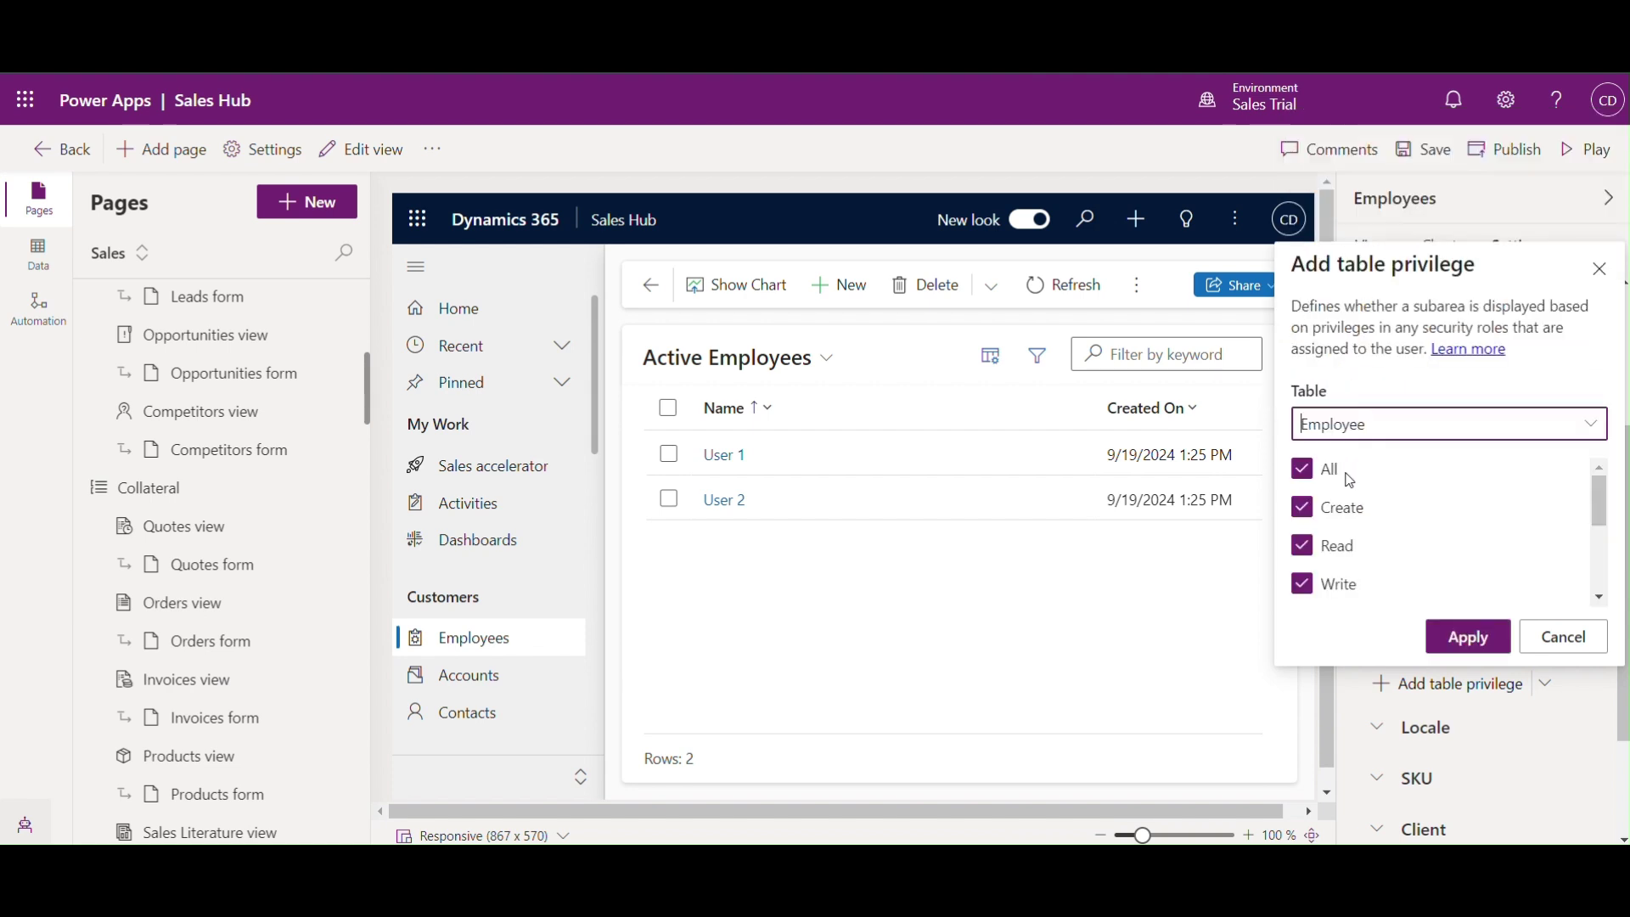
pyautogui.click(1303, 470)
pyautogui.click(1302, 509)
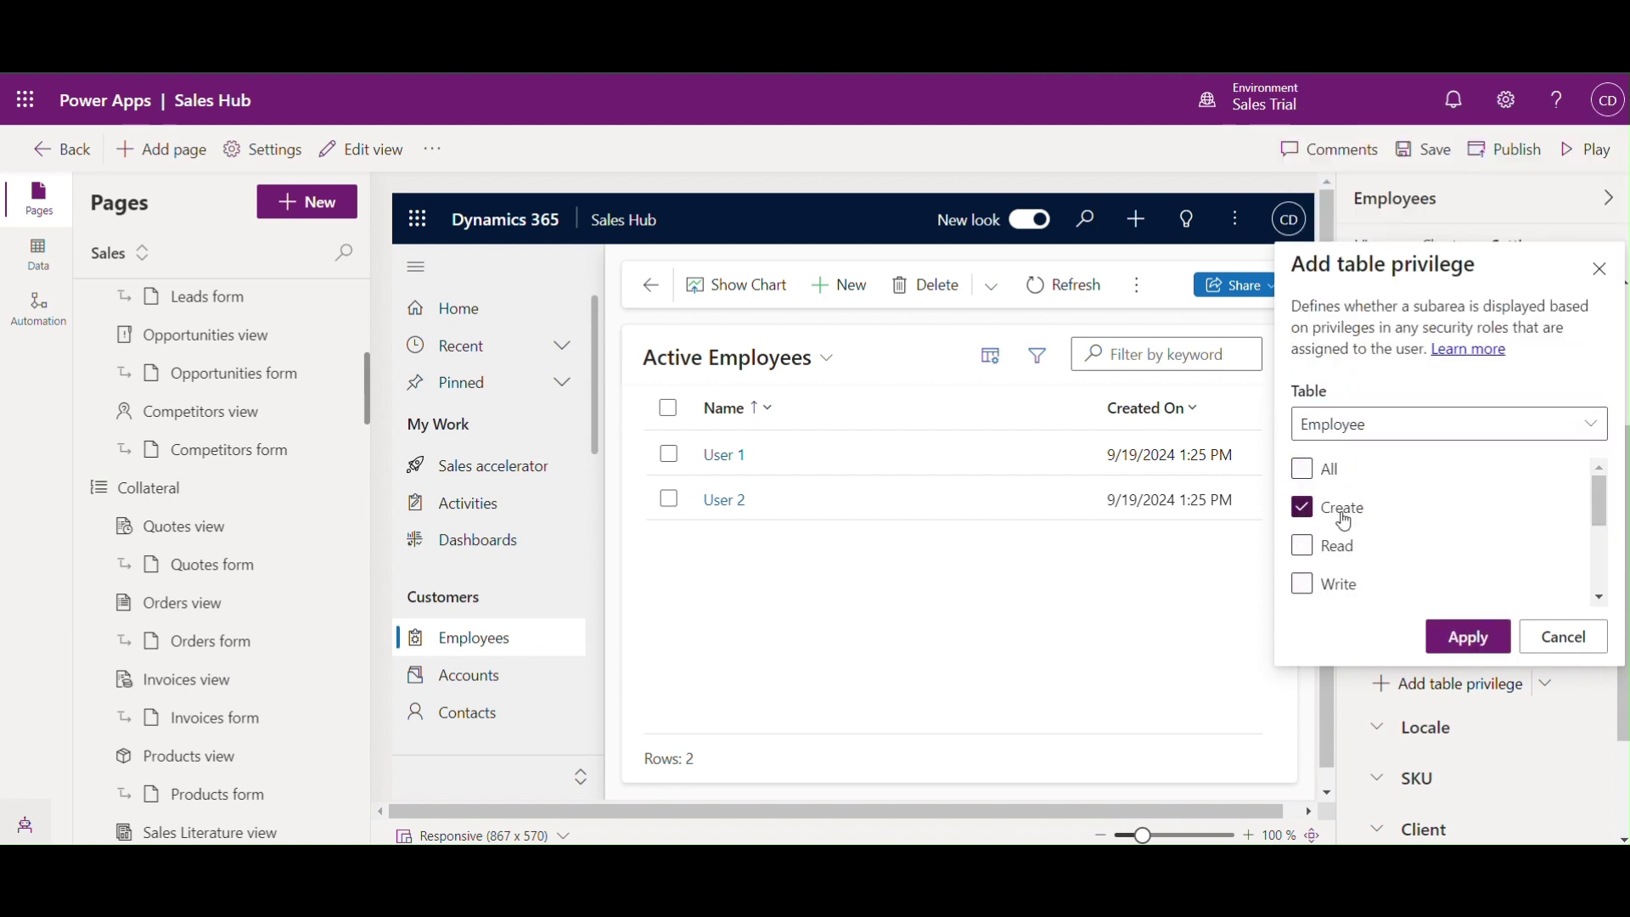
pyautogui.click(1462, 644)
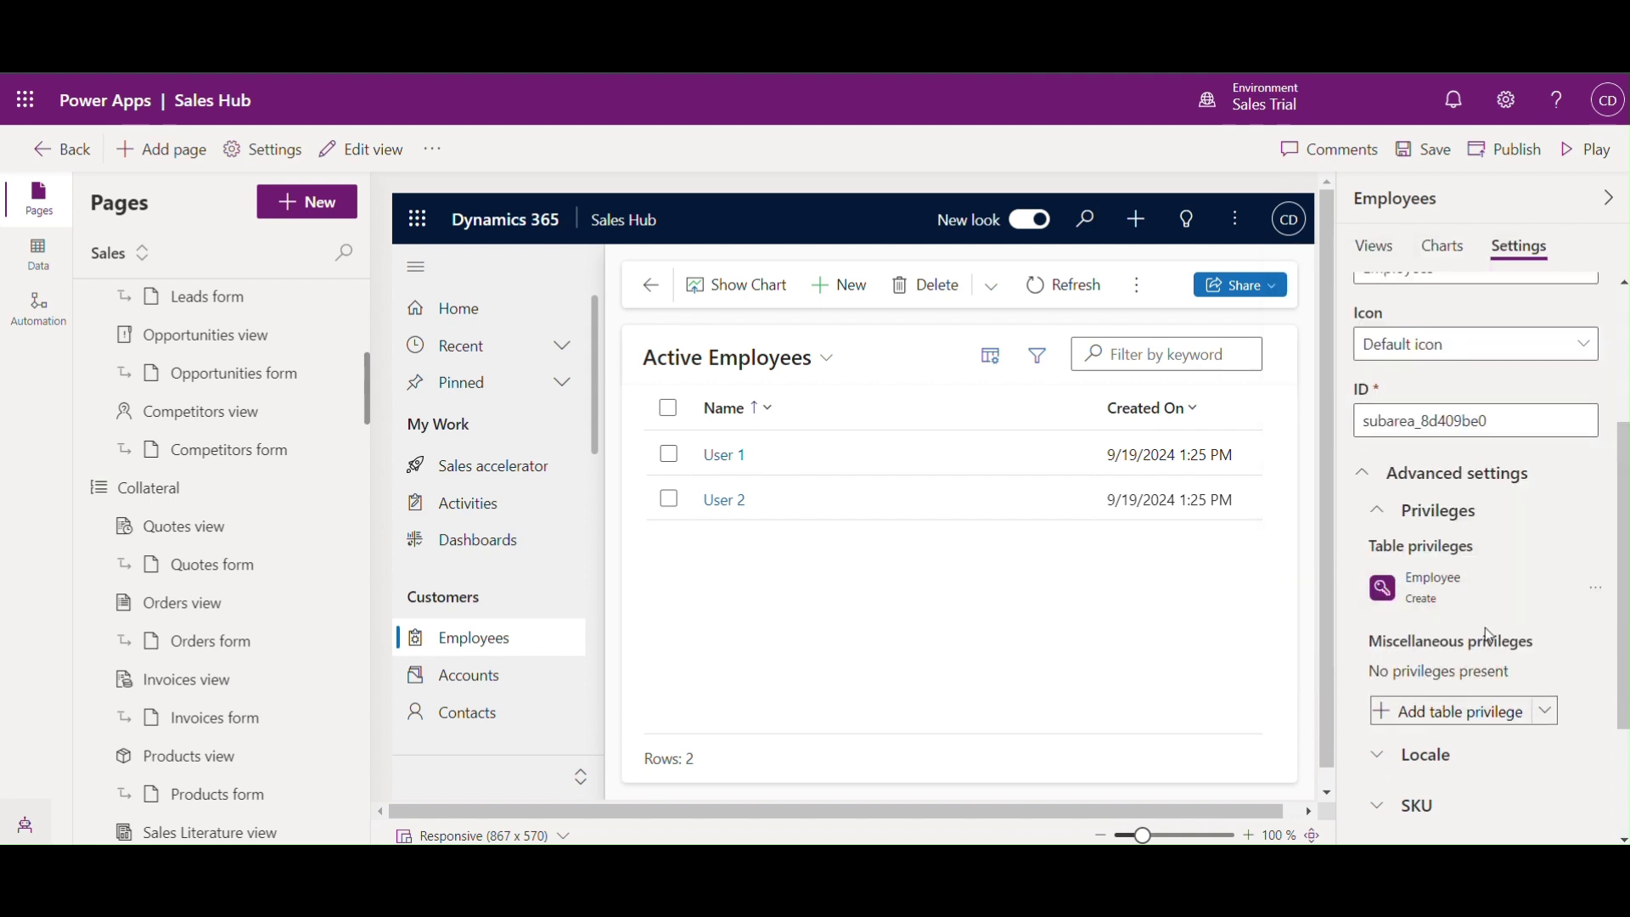
pyautogui.click(1457, 163)
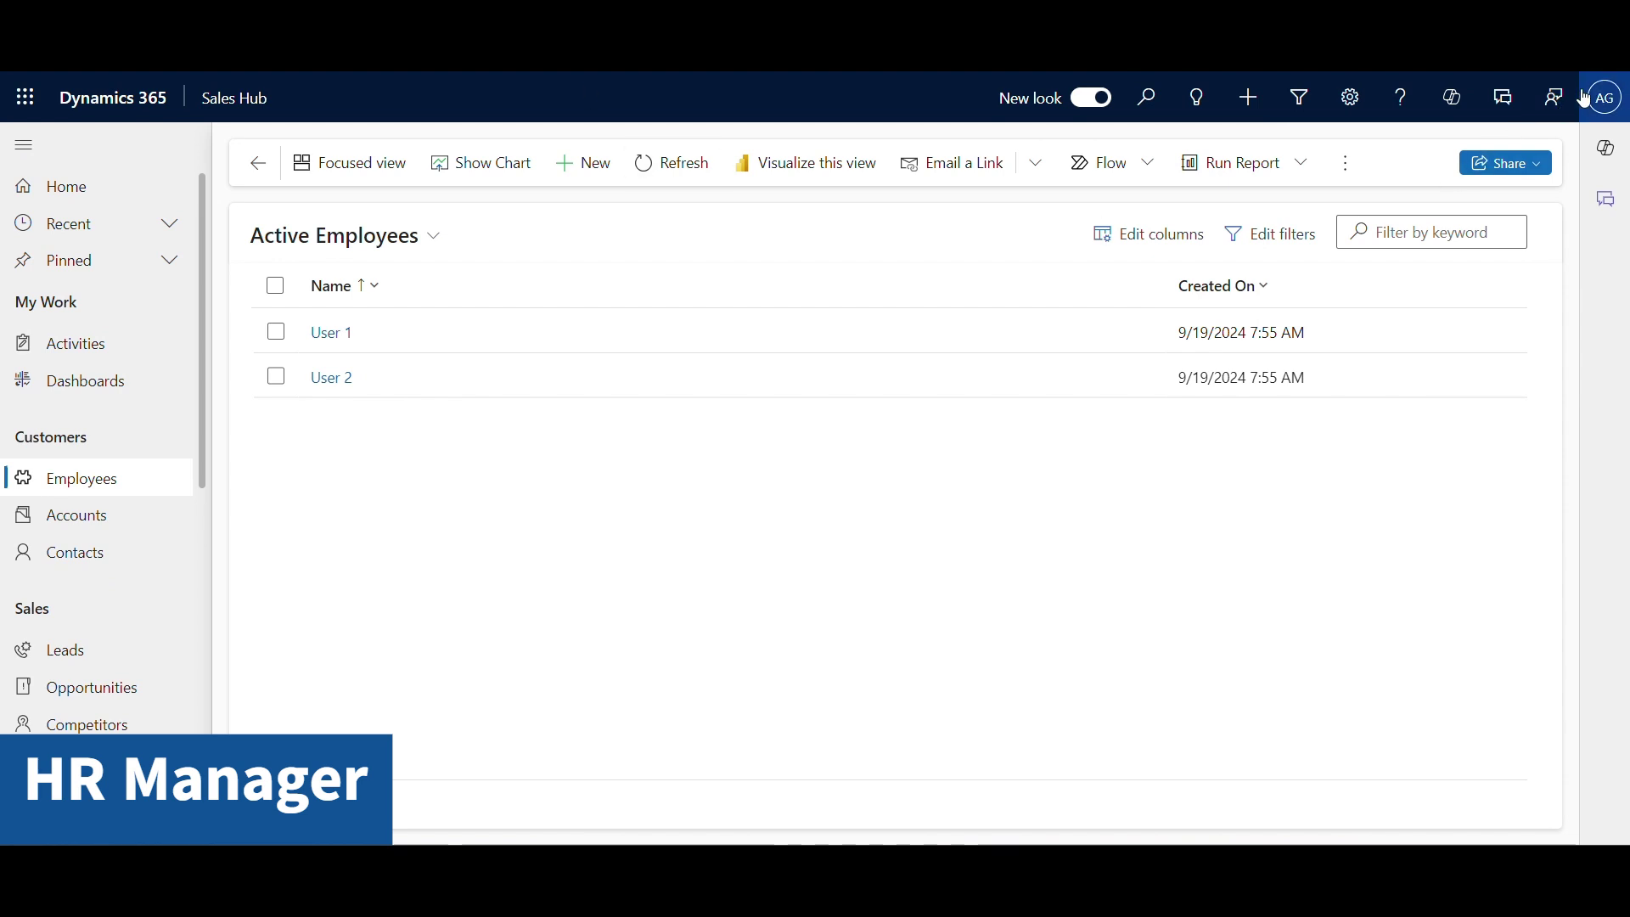
# Step: Confirm the signed-in user, open User 1's employee record, and return to Active Employees
pyautogui.click(1606, 99)
pyautogui.press('Escape')
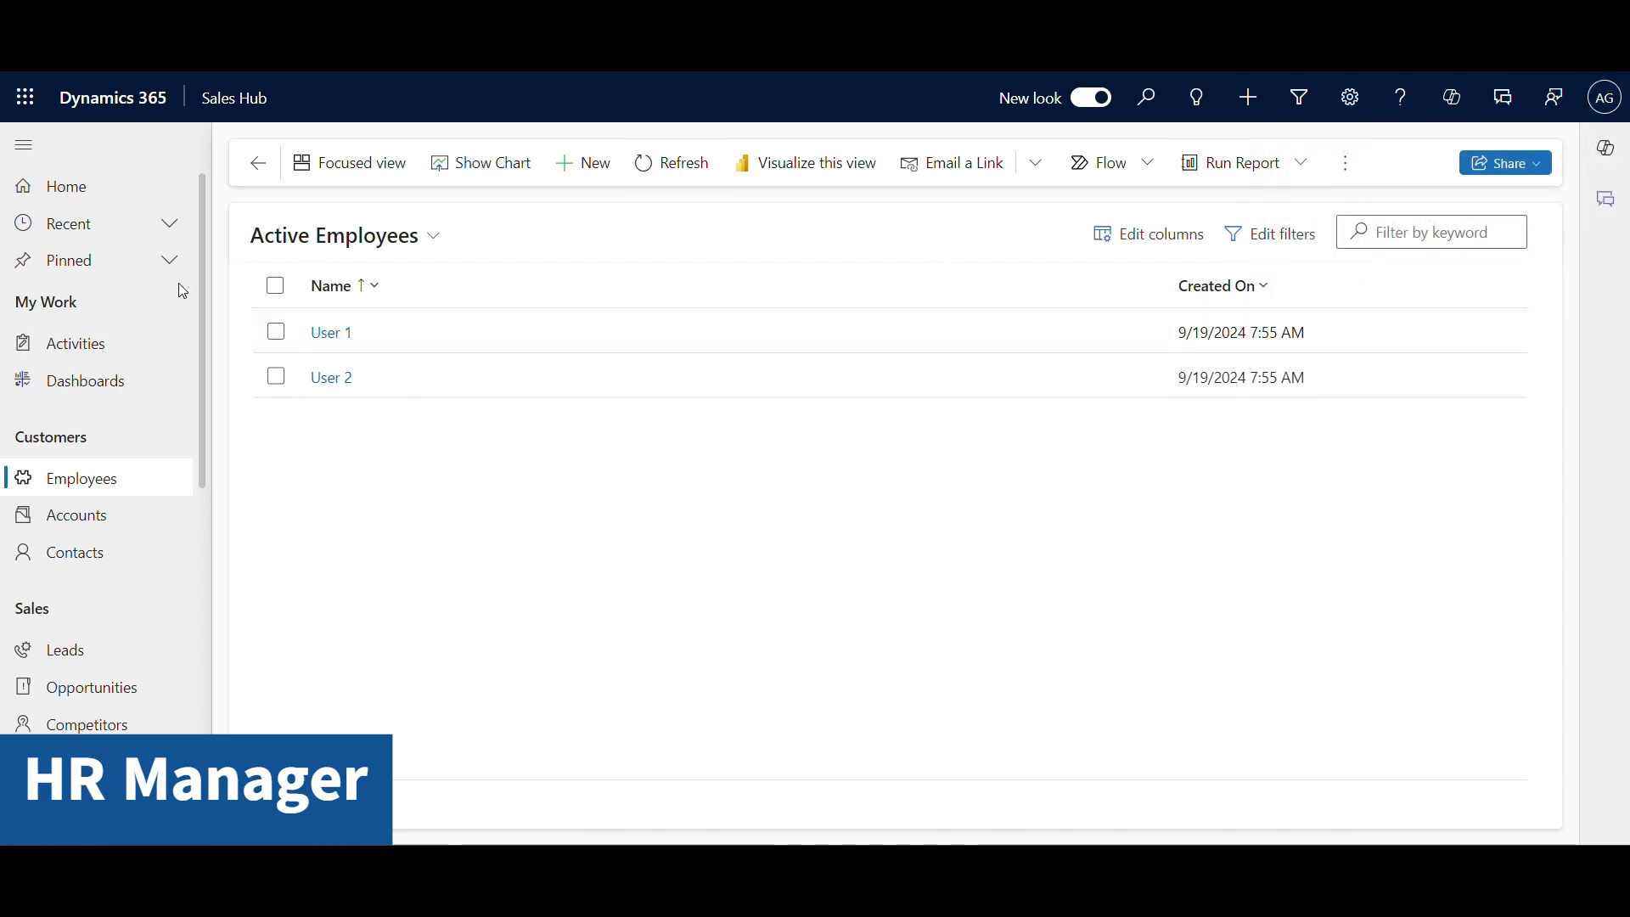
pyautogui.click(314, 345)
pyautogui.click(334, 336)
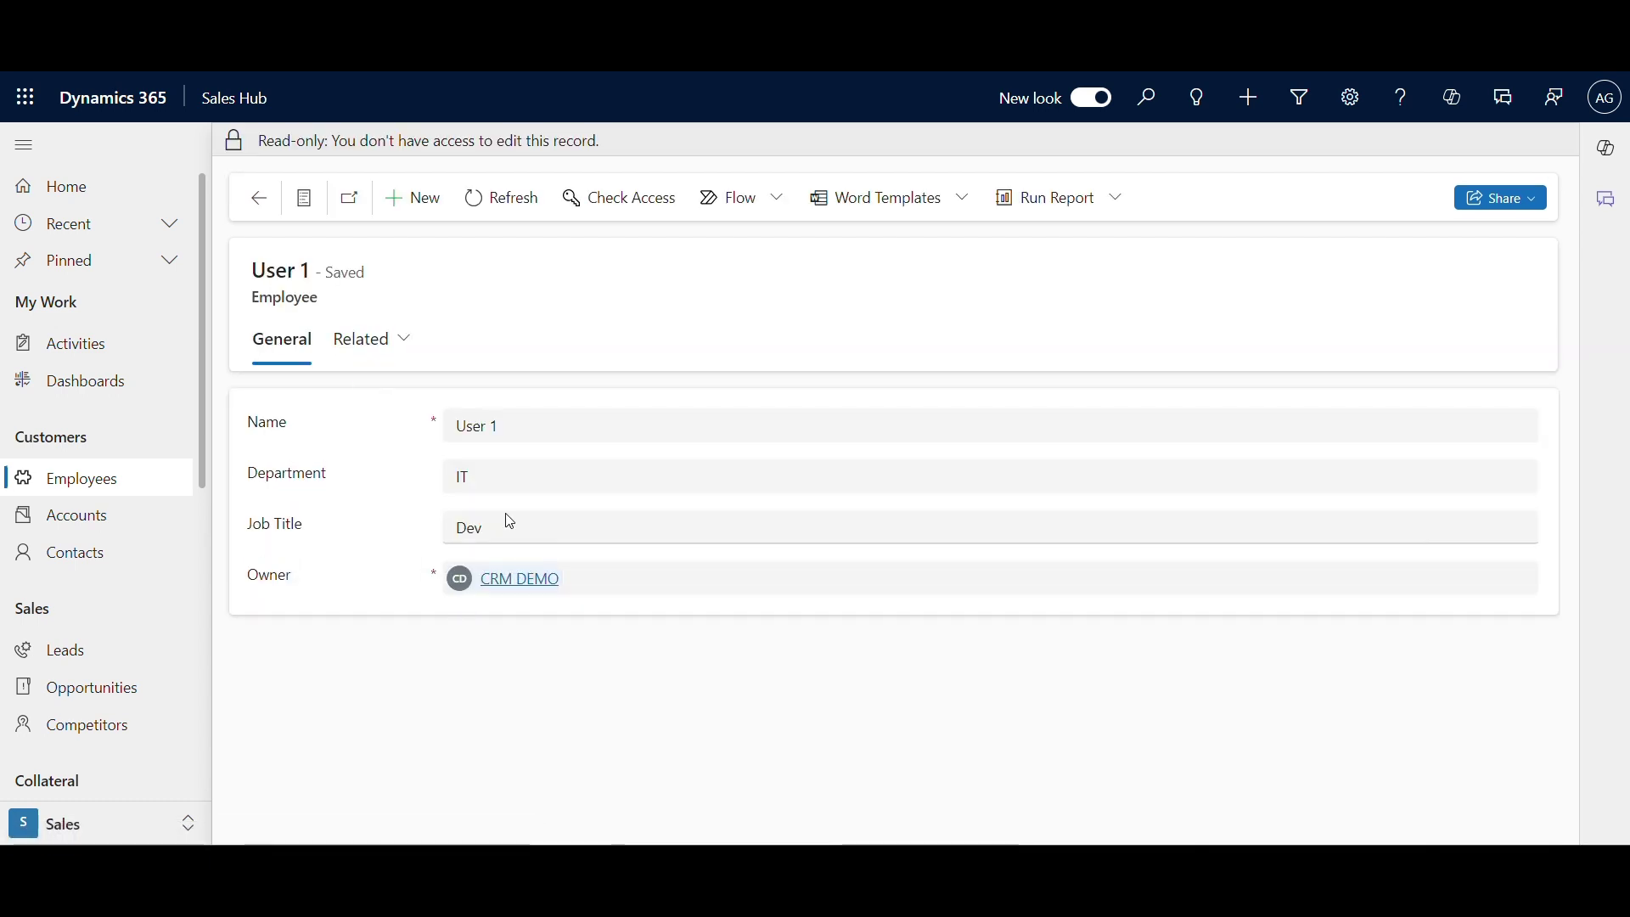
pyautogui.click(263, 204)
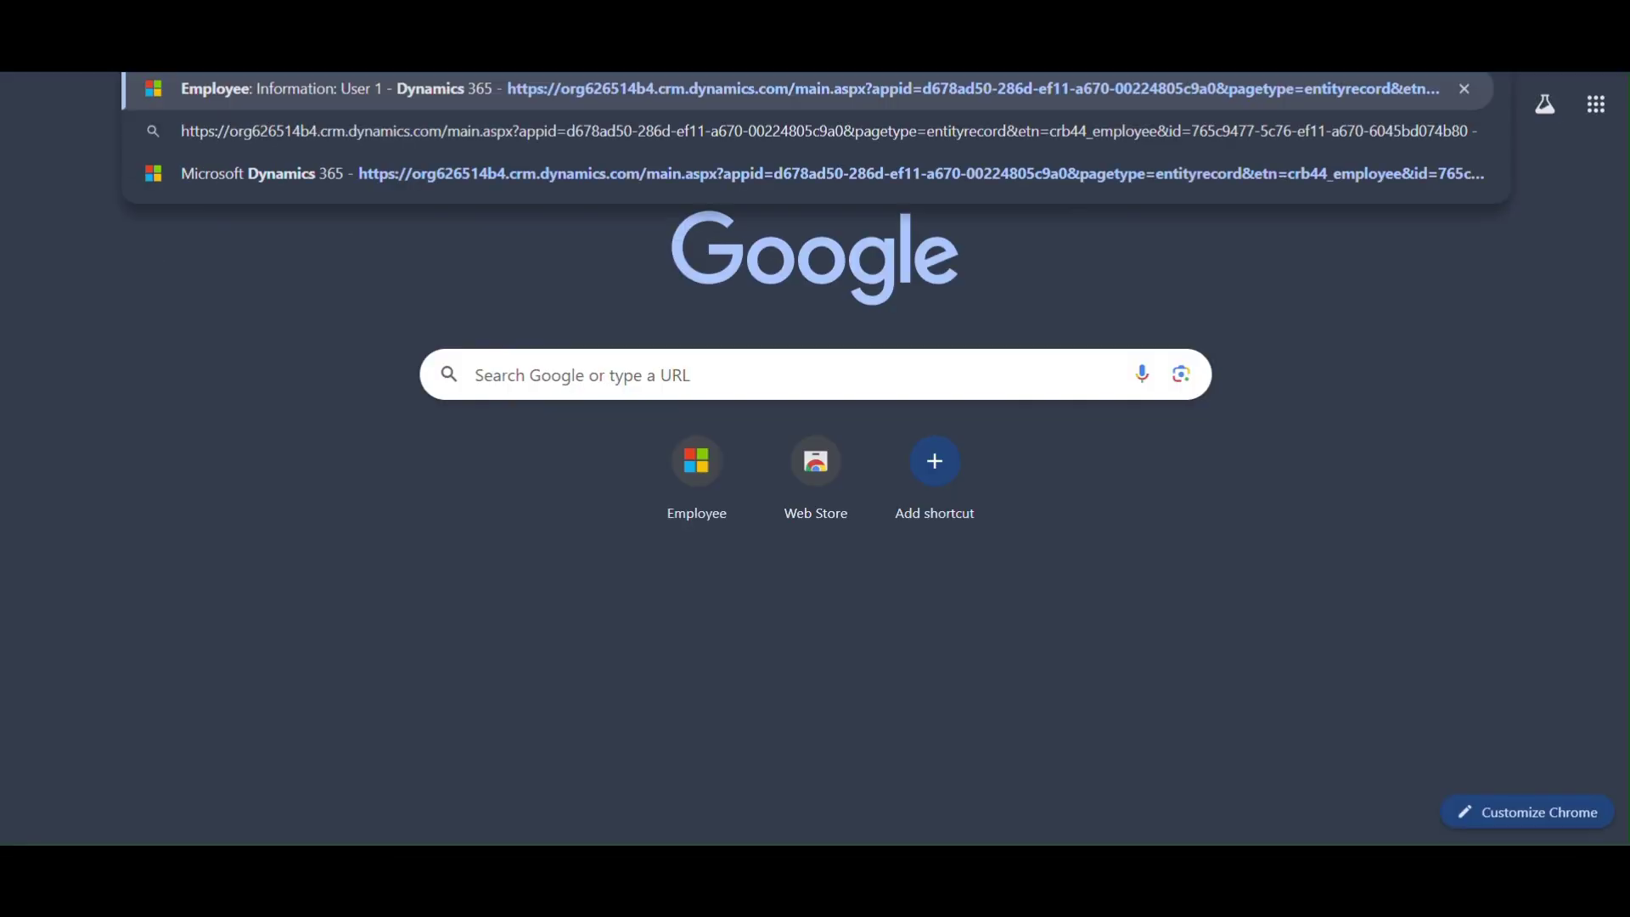
# Step: Load User 1's record from the pasted URL and highlight the read-only message
pyautogui.press('Return')
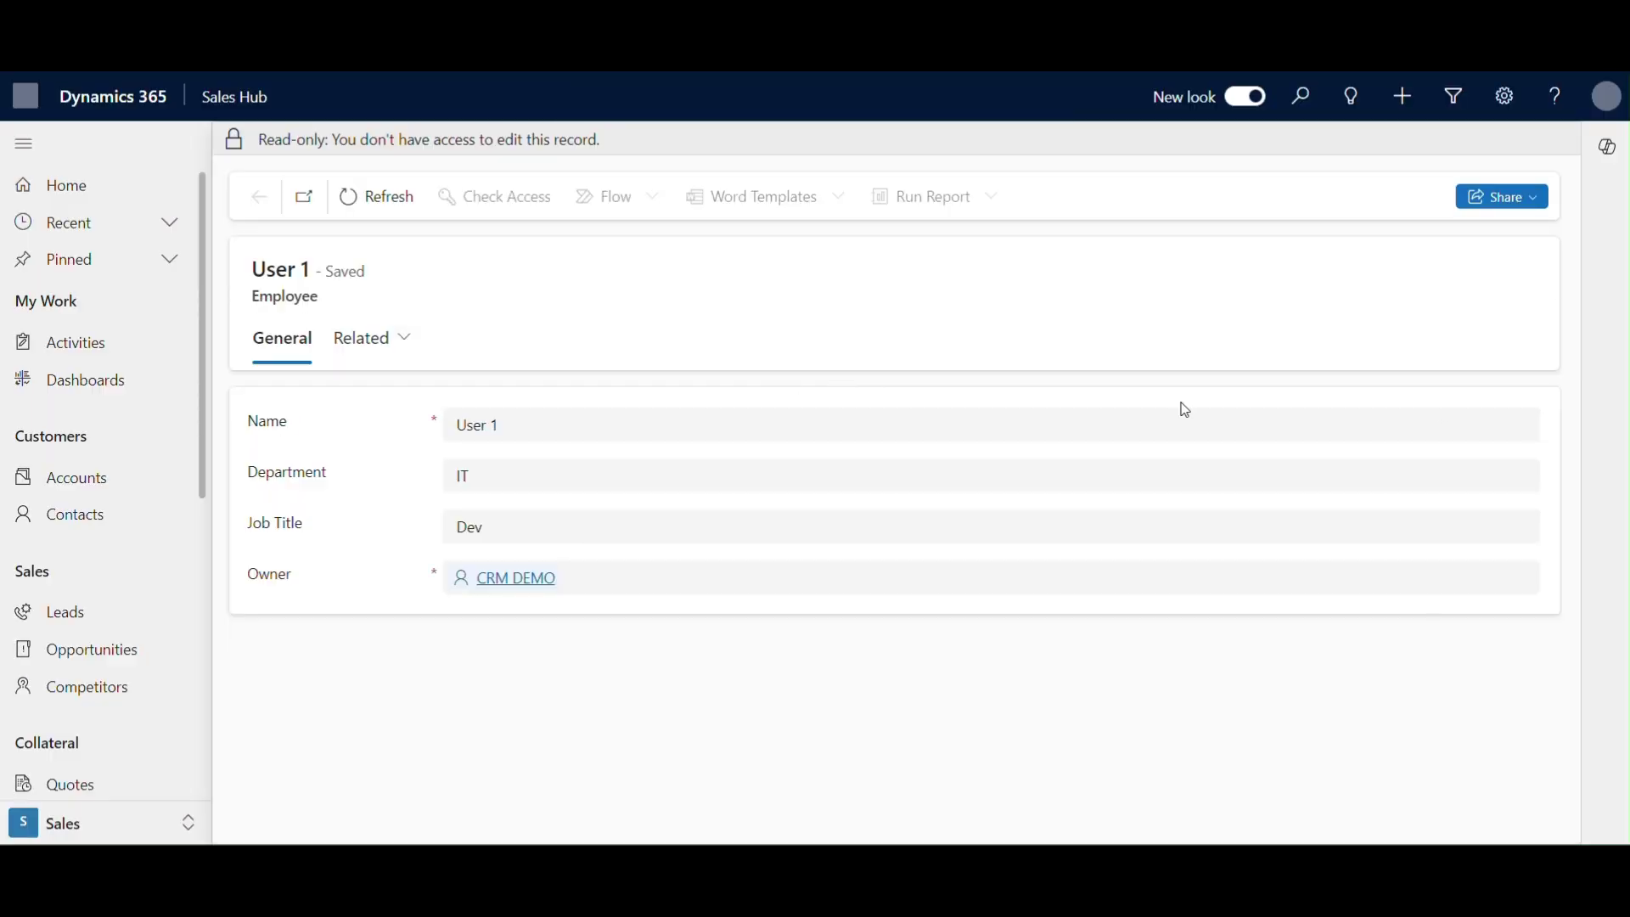
pyautogui.moveTo(592, 153); pyautogui.dragTo(293, 157)
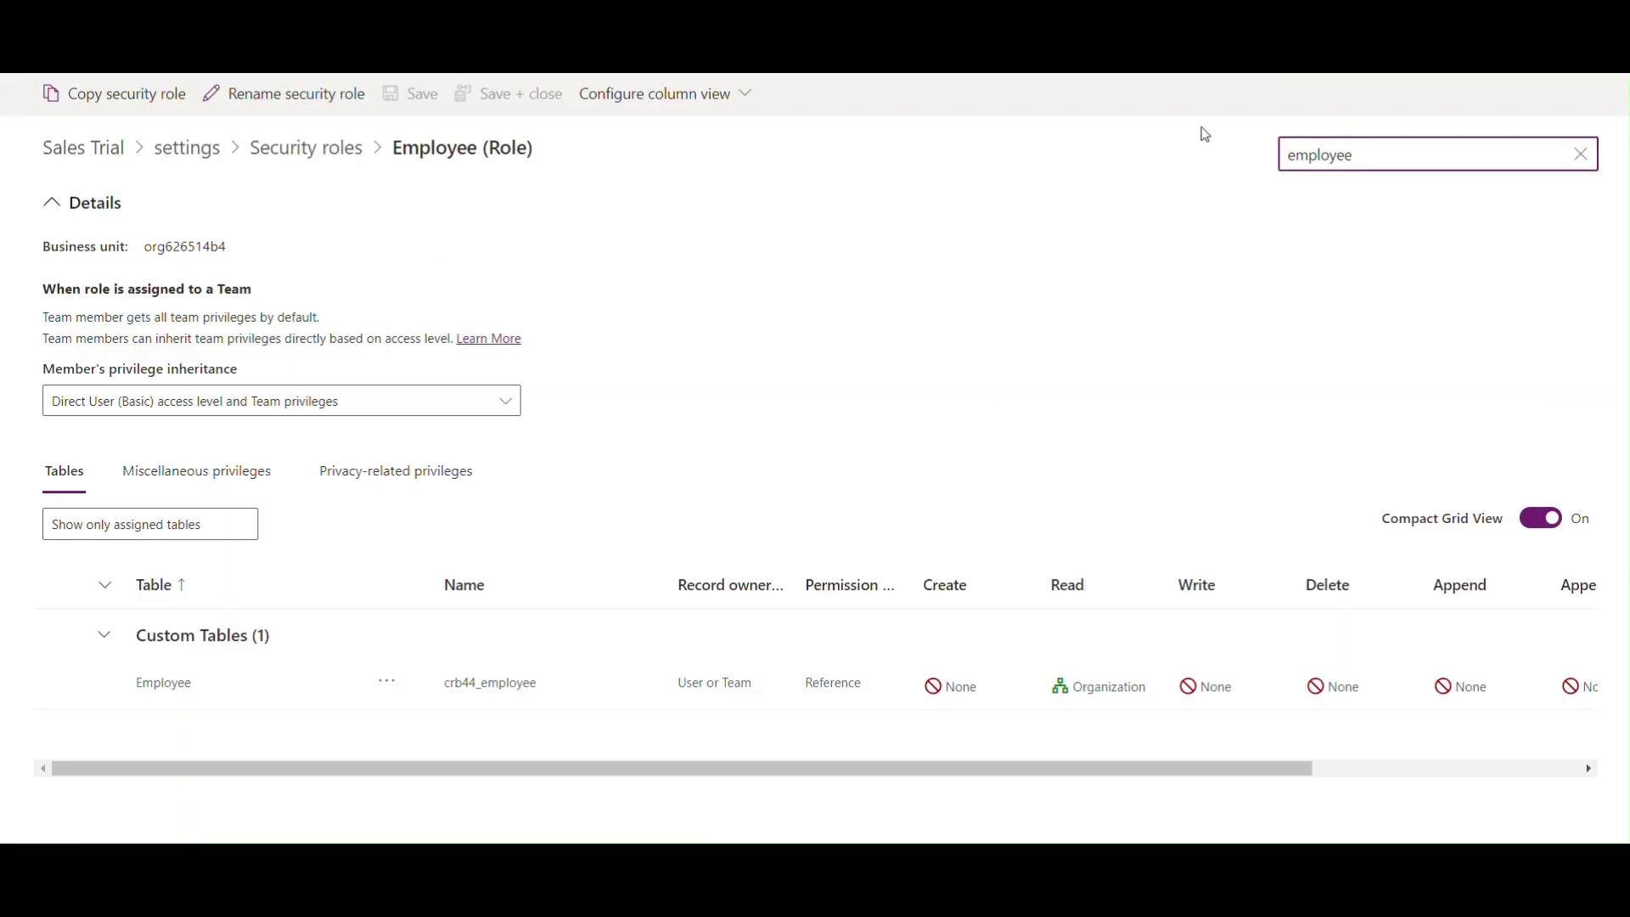
# Step: Set Create on the Employee table to Organization for the Employee role and save
pyautogui.click(1070, 246)
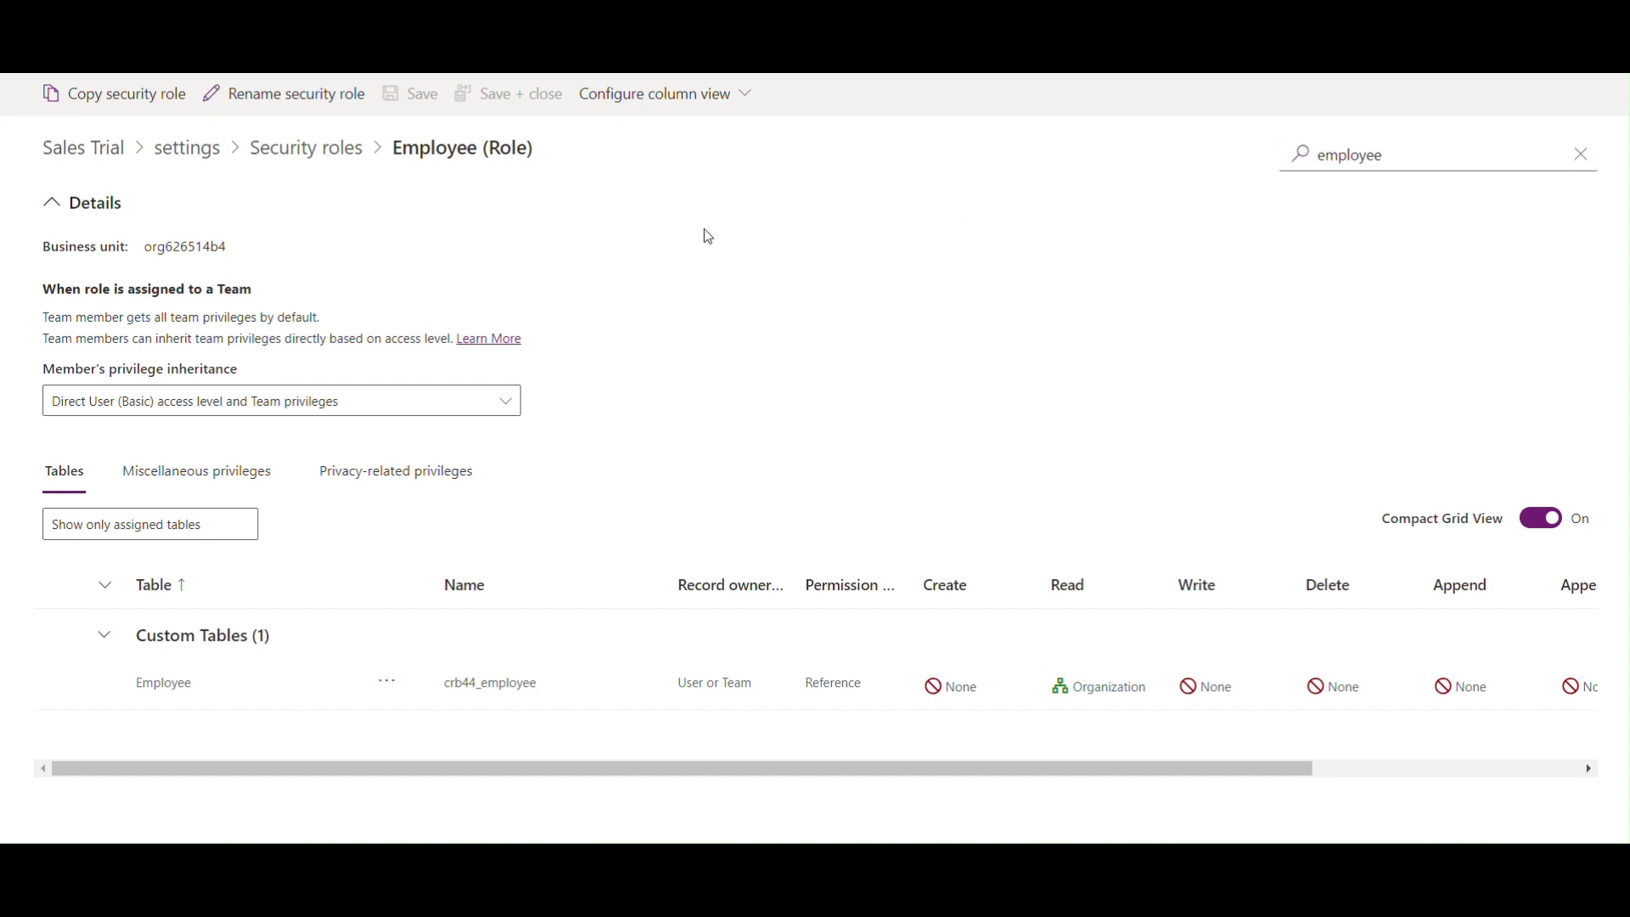
pyautogui.click(982, 705)
pyautogui.click(982, 705)
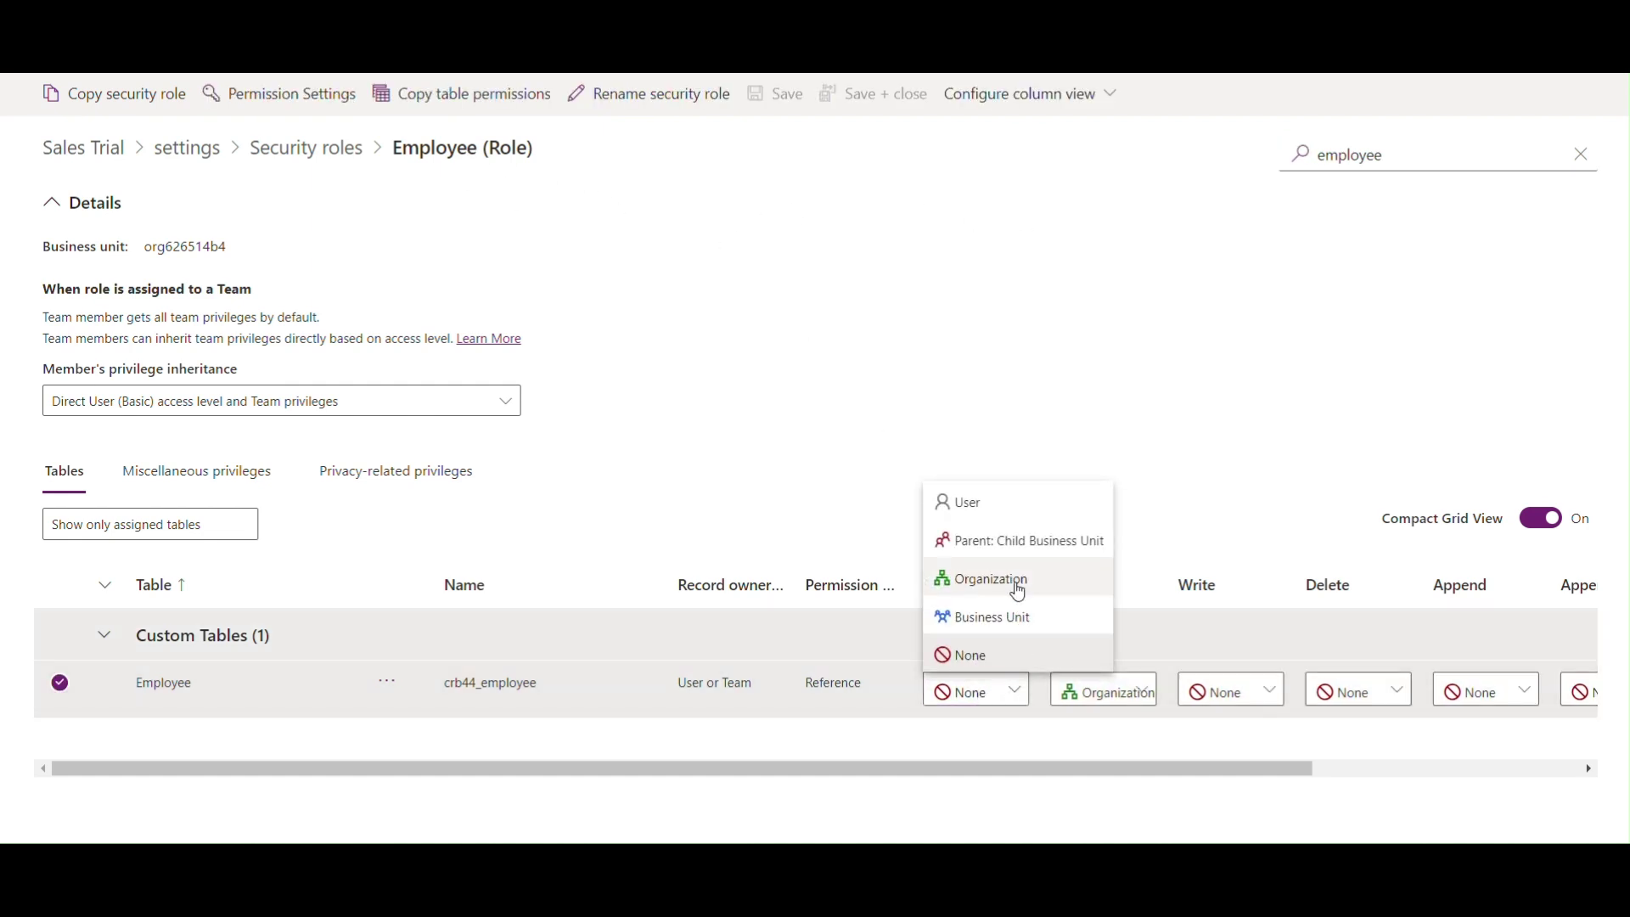
pyautogui.click(1006, 579)
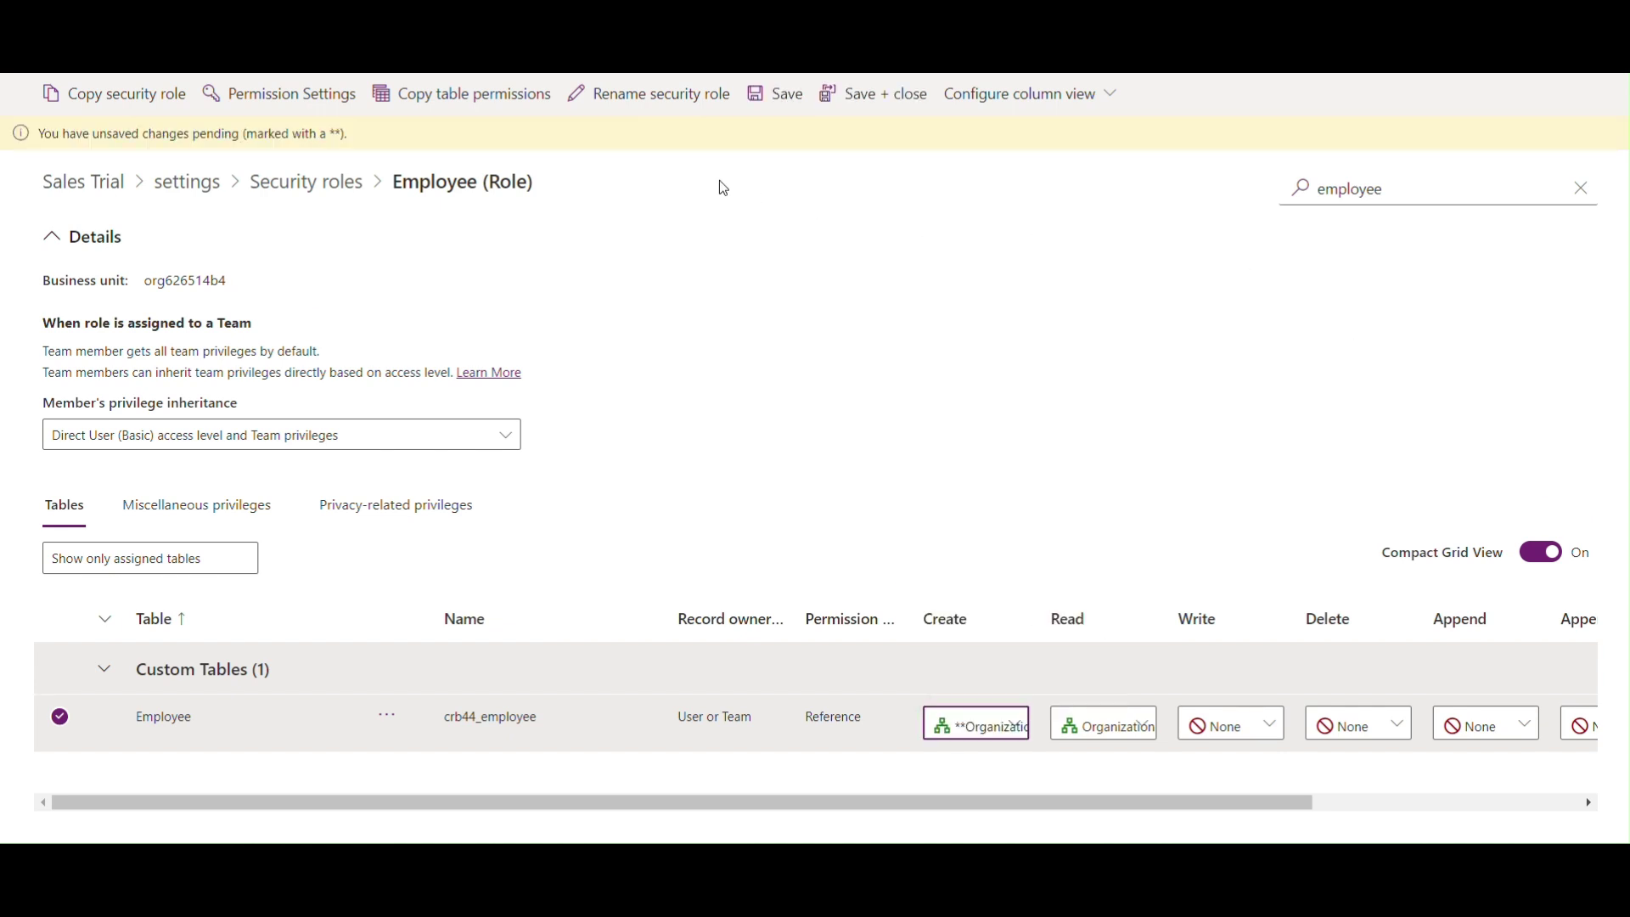
pyautogui.click(780, 107)
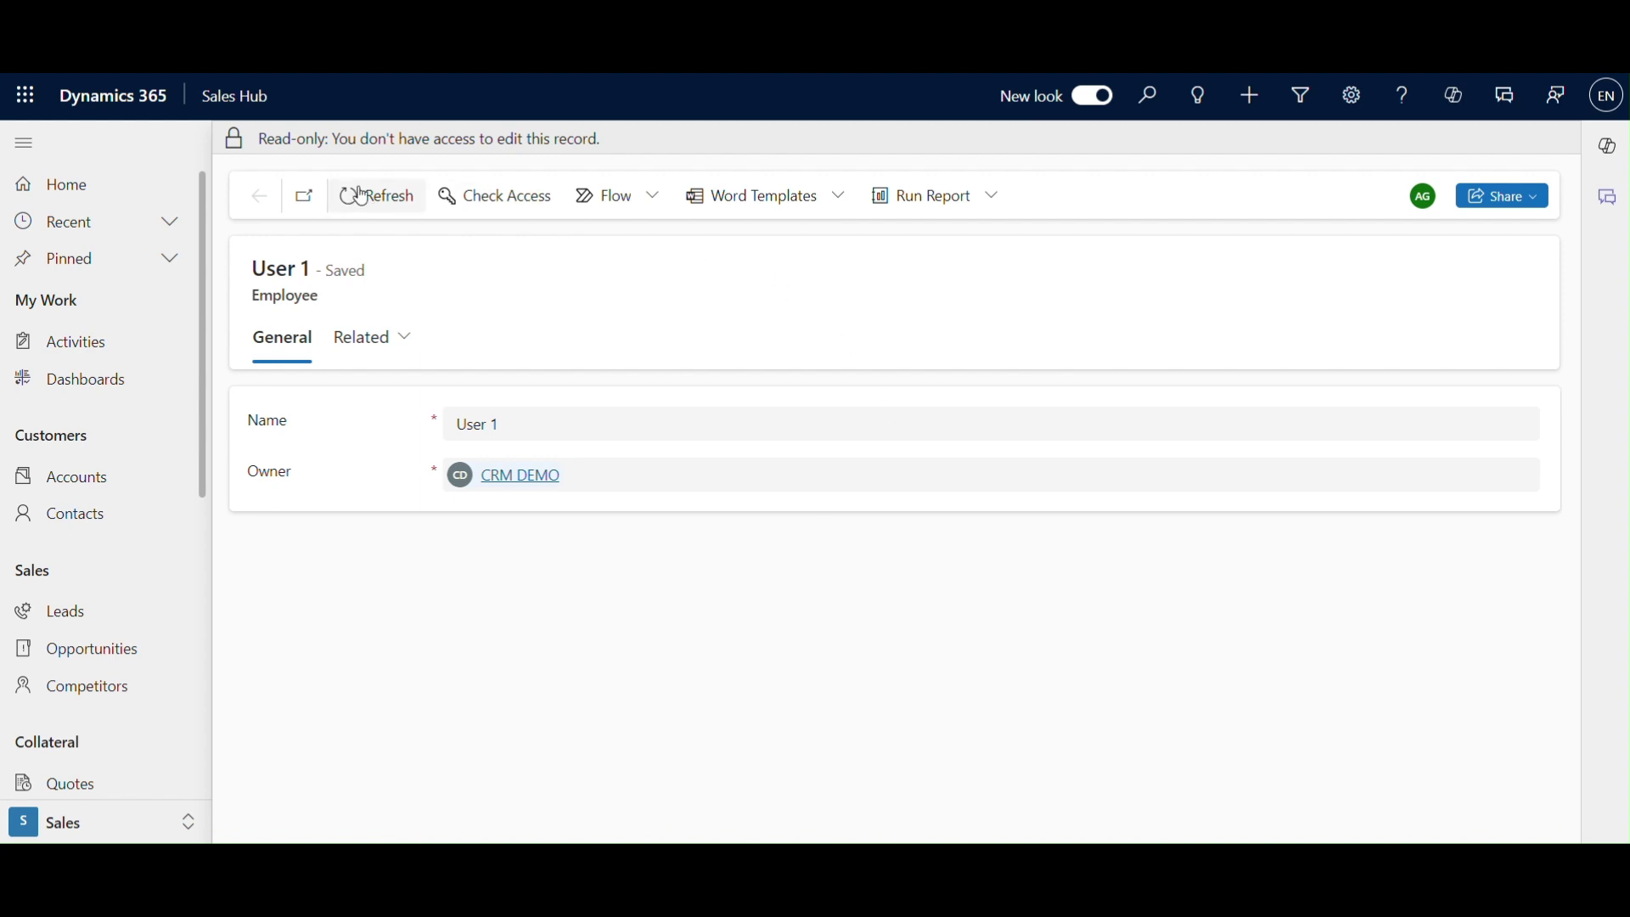
# Step: Refresh User 1's employee record form
pyautogui.click(401, 192)
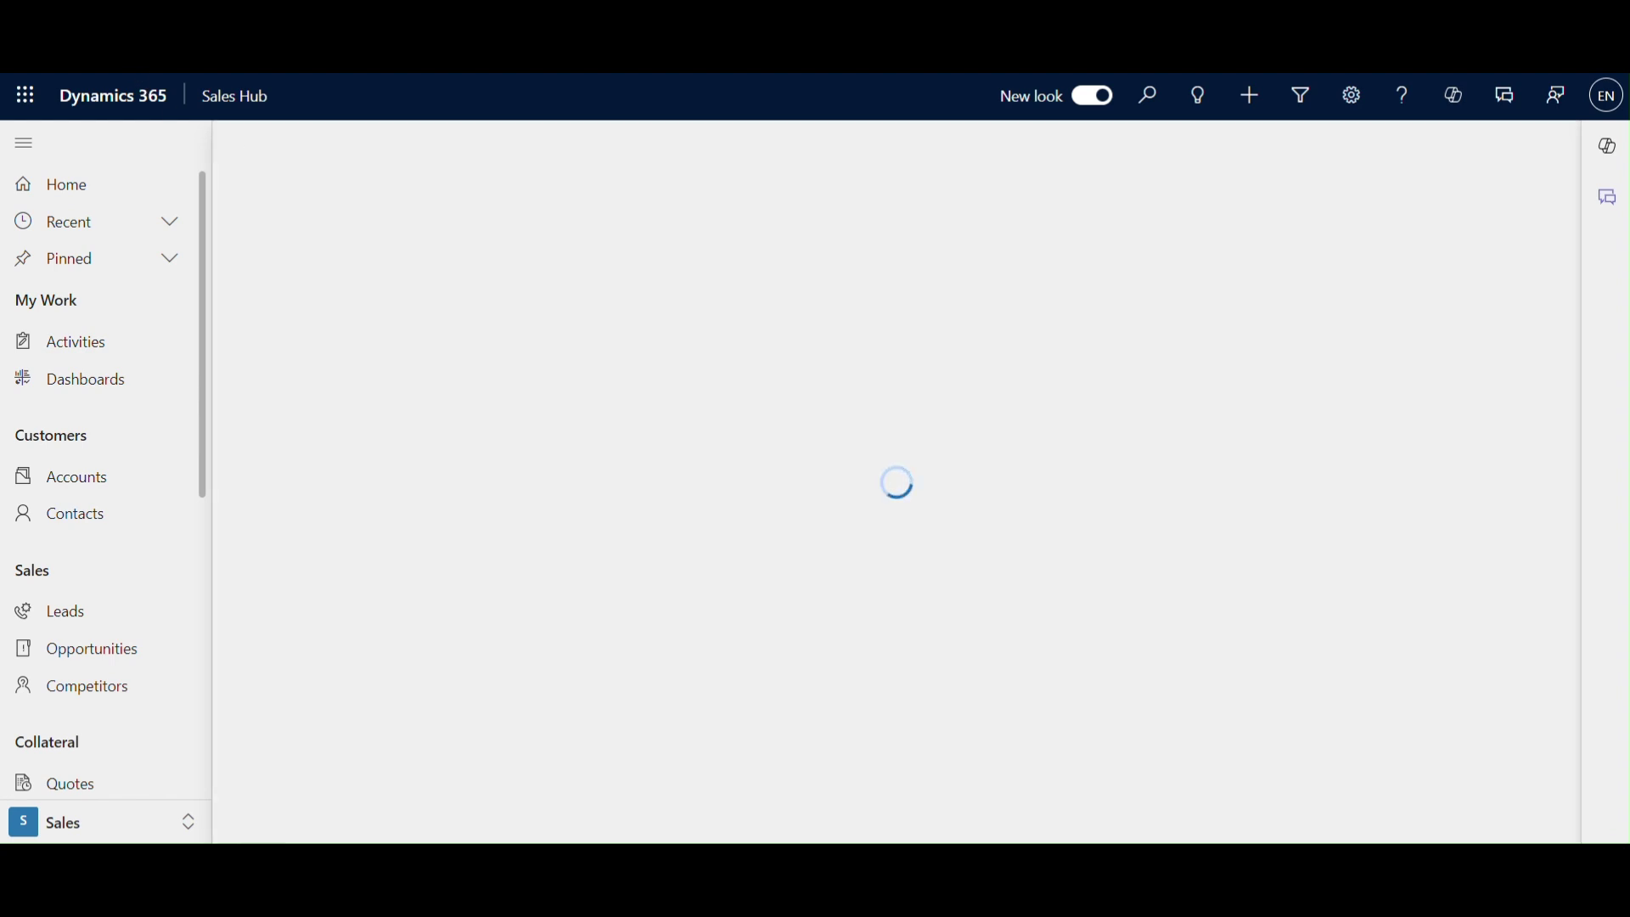